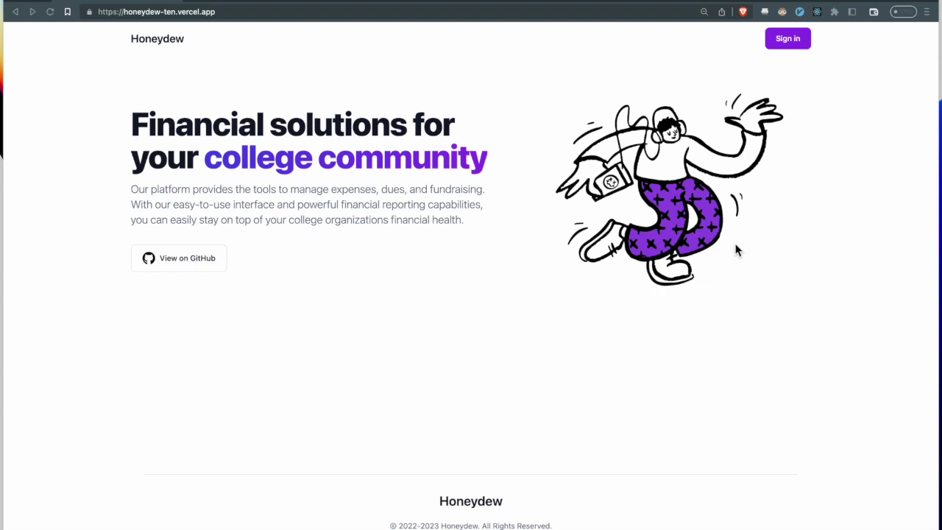
- Sign in to Honeydew with a Discord account and authorize Honeydew's access
left_click(797, 43)
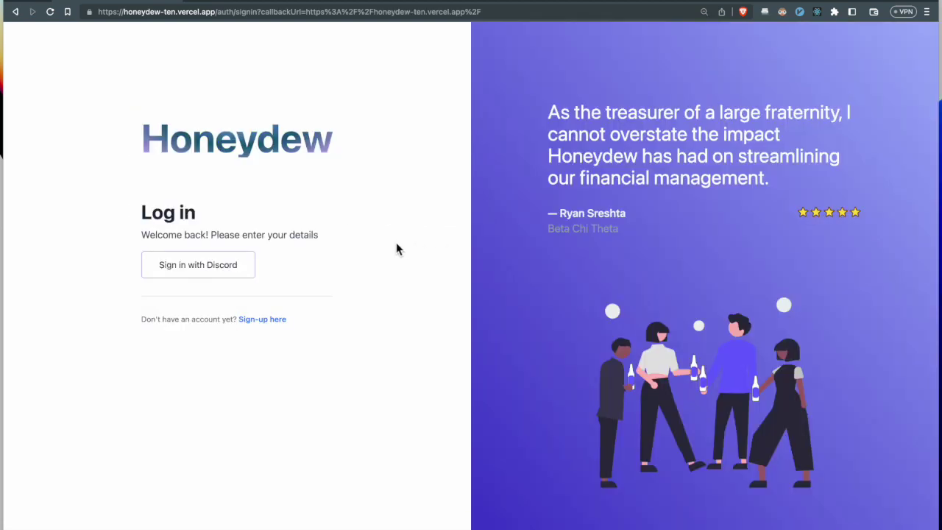
left_click(237, 275)
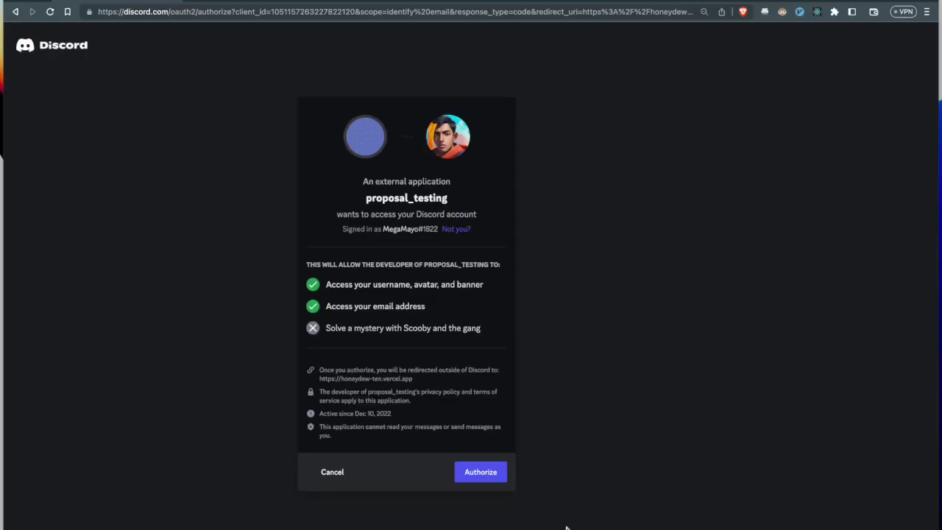
left_click(491, 472)
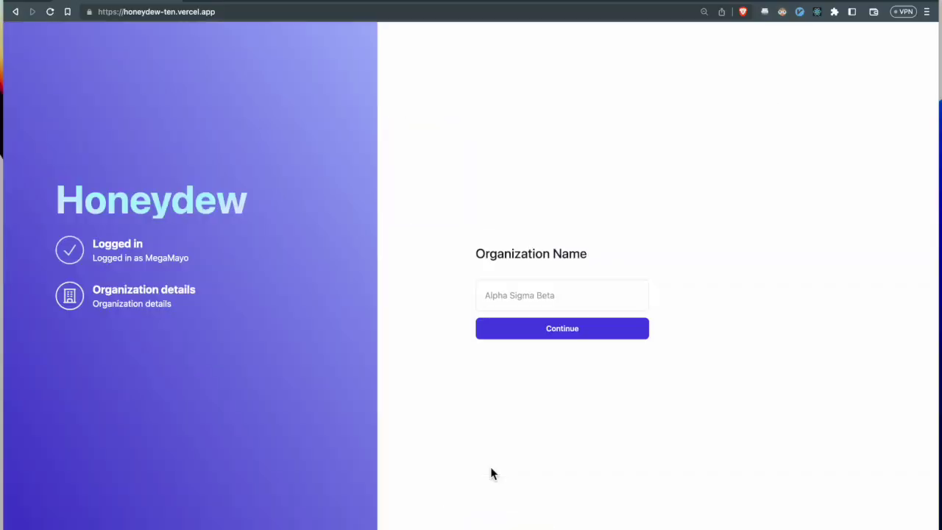
- Name the new organization 'Football Club' and continue to its admin dashboard
left_click(493, 298)
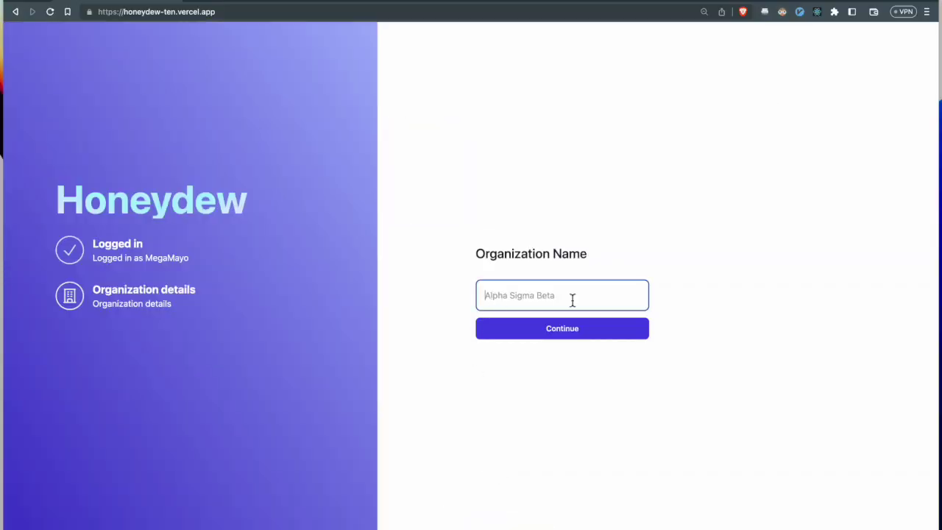
type("Football Club")
left_click(582, 331)
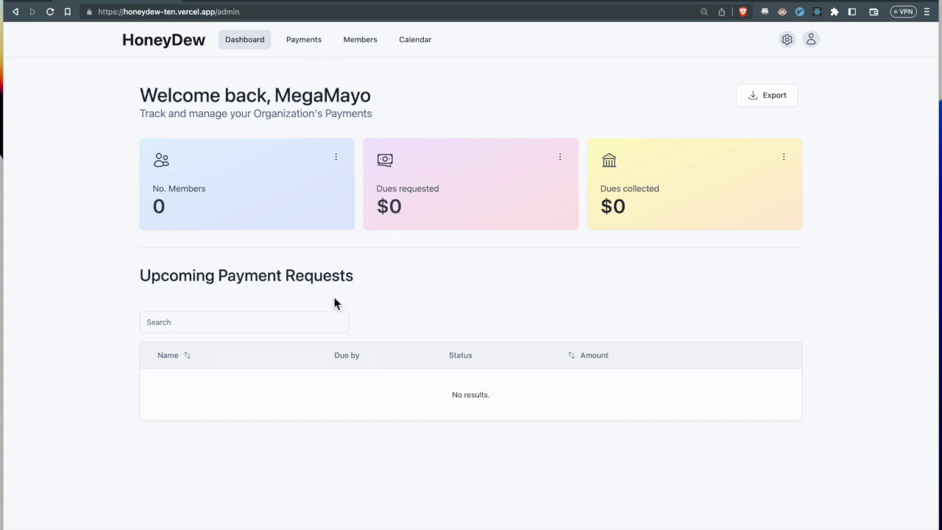
- From the Members page, send a member invitation to the suggested e-mail address
left_click(289, 205)
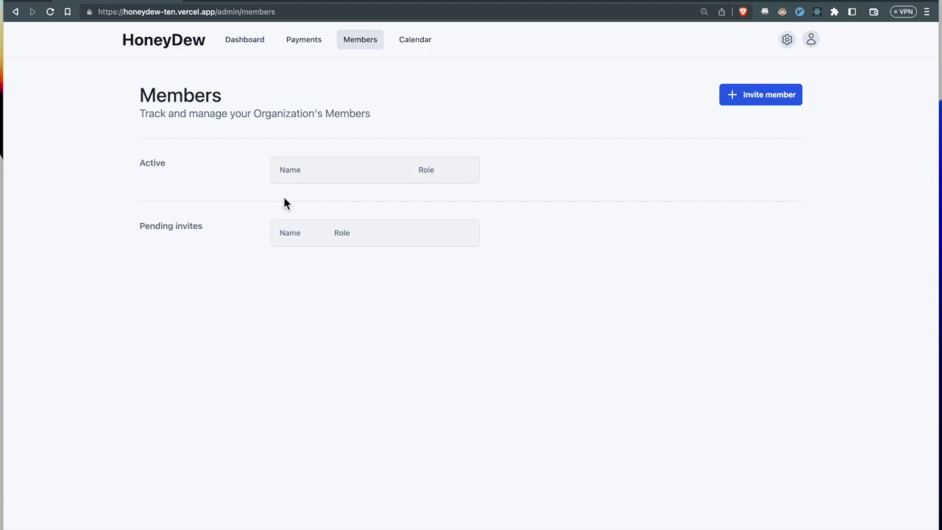
left_click(744, 100)
left_click(493, 300)
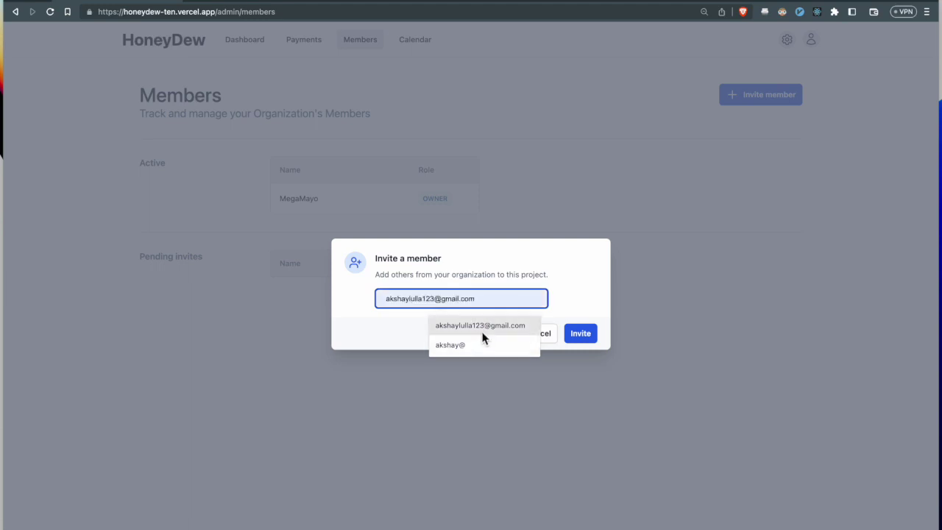
left_click(483, 329)
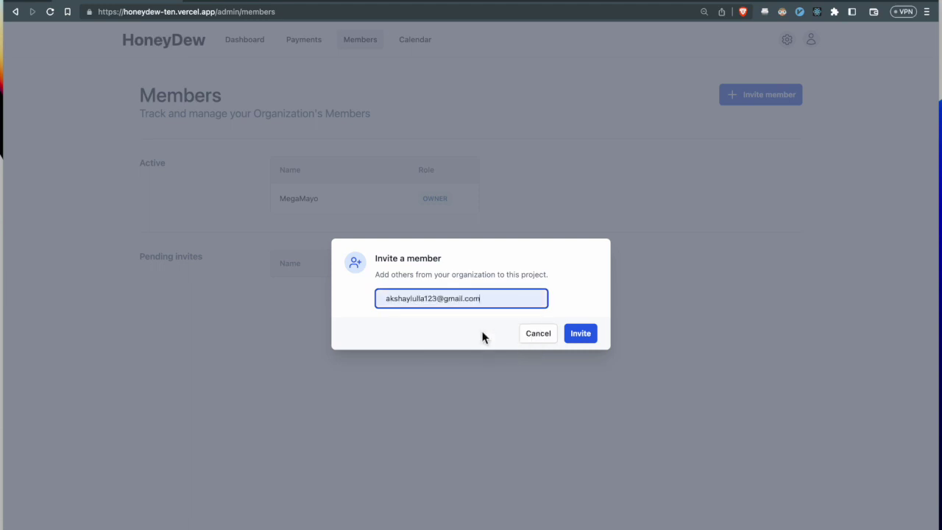
left_click(582, 339)
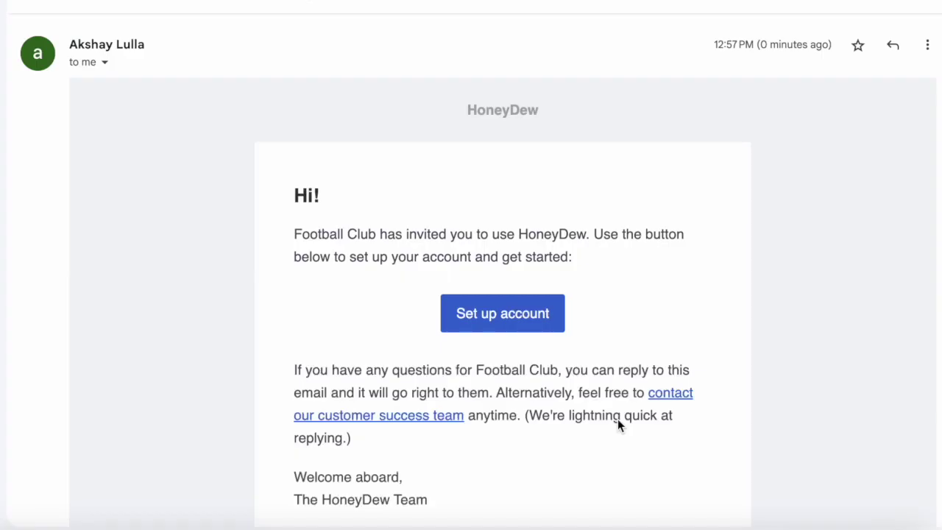
- Scroll through the HoneyDew invitation e-mail and follow its Set up account link
scroll(550, 361, "down", 1)
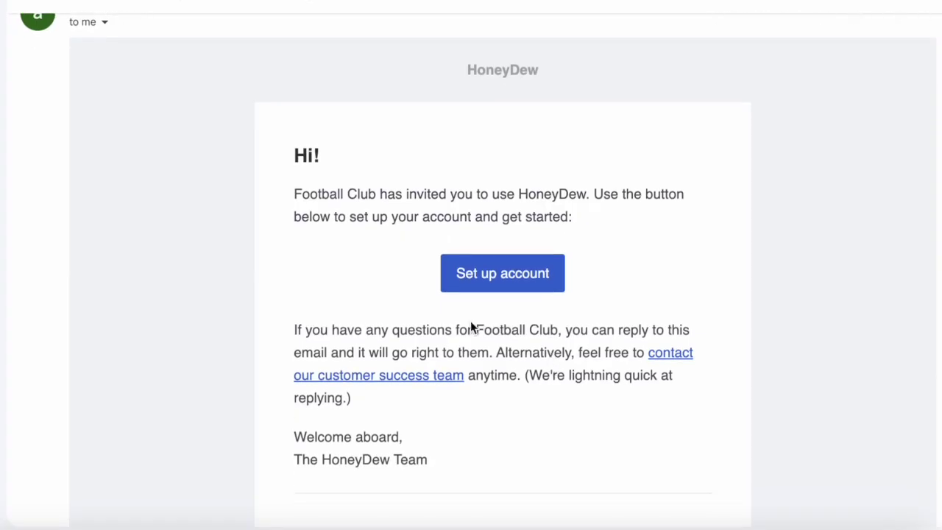
scroll(429, 346, "up", 1)
scroll(429, 347, "down", 1)
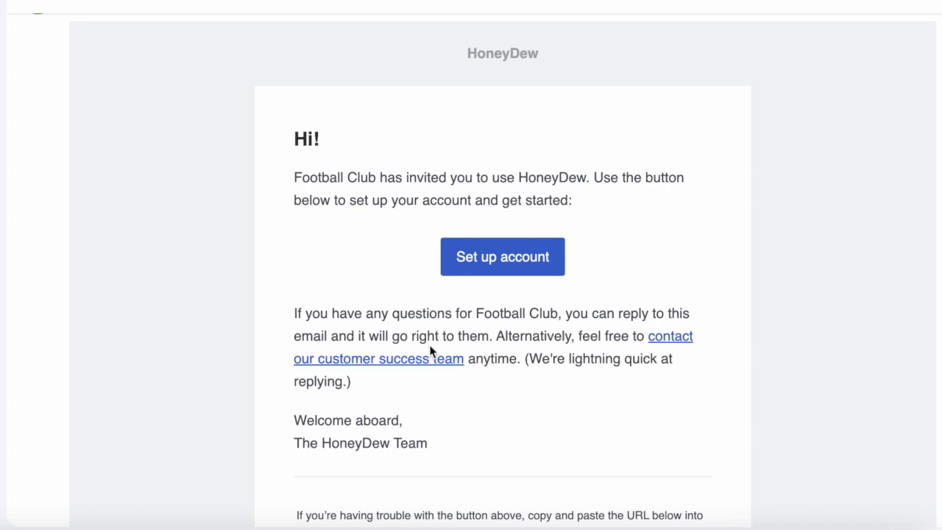
left_click(494, 261)
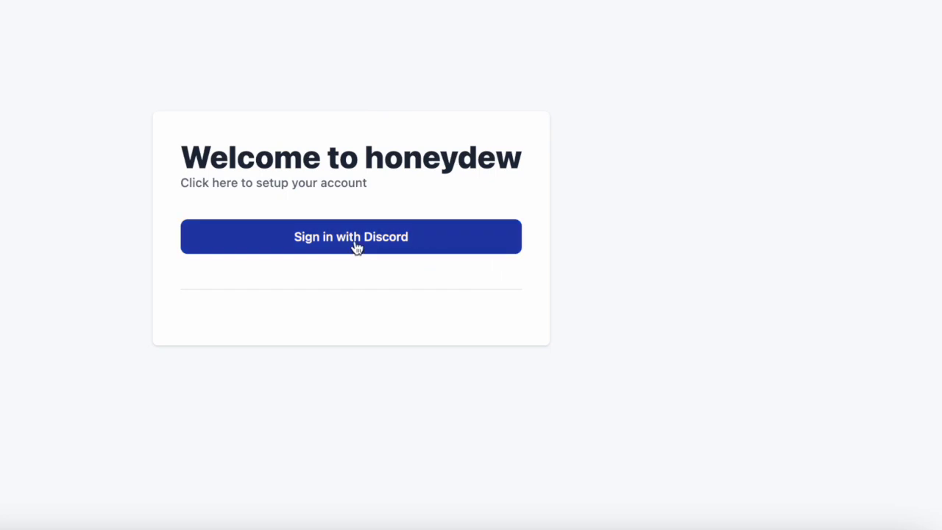
- Accept the invite via the member's Discord account, then confirm its ACCEPTED status on Members
left_click(331, 240)
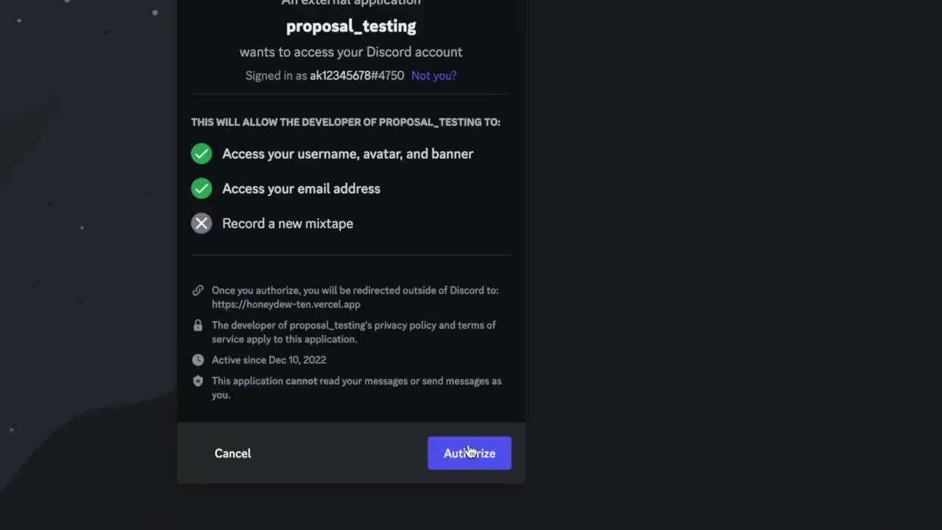
left_click(470, 452)
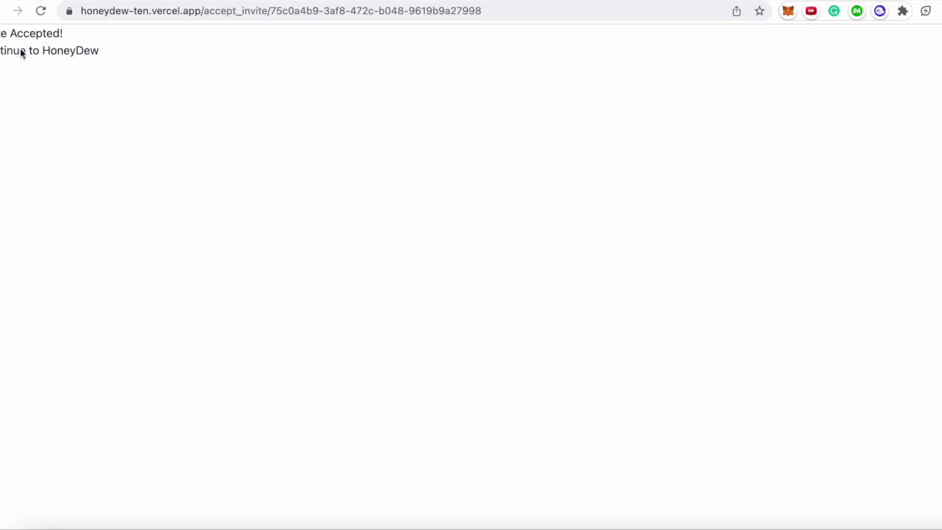
left_click(21, 52)
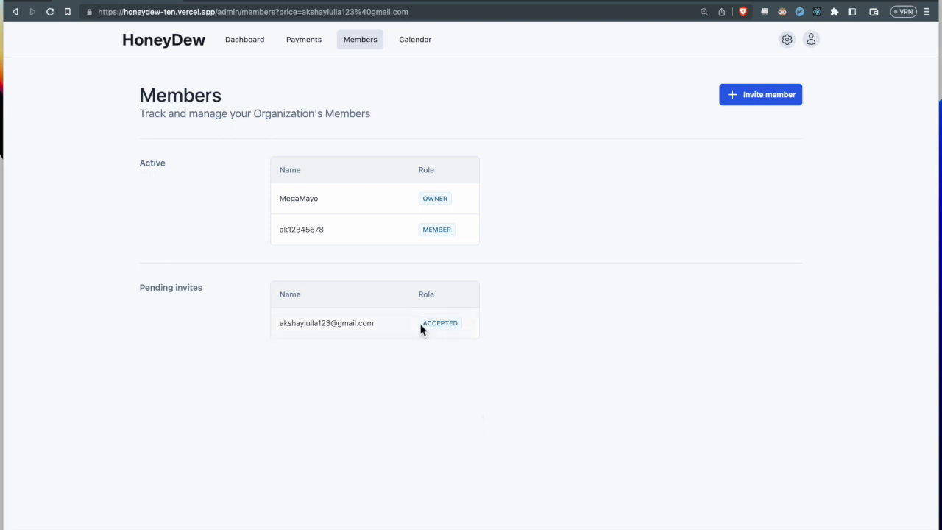
left_click_drag(420, 328, 463, 330)
left_click(463, 329)
- Start a new payment request on the Payments page and select the newly joined member
left_click(316, 53)
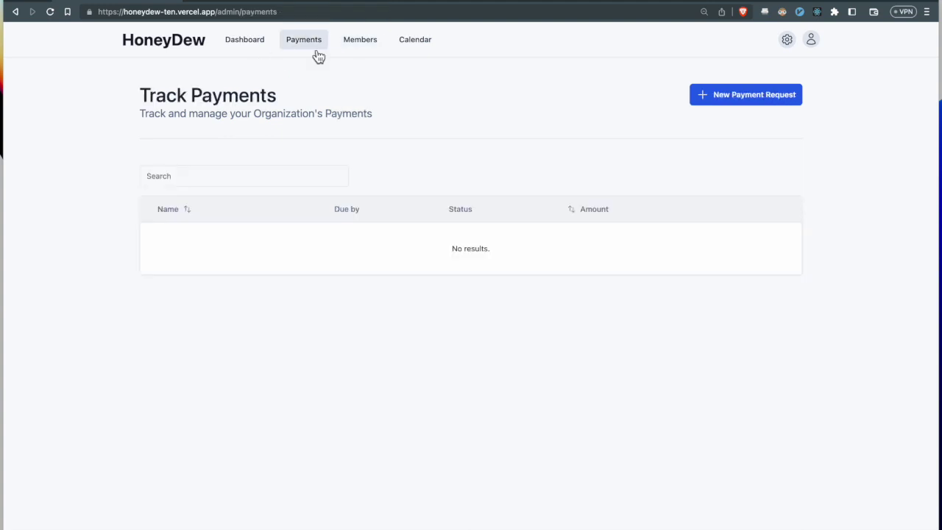
left_click(771, 94)
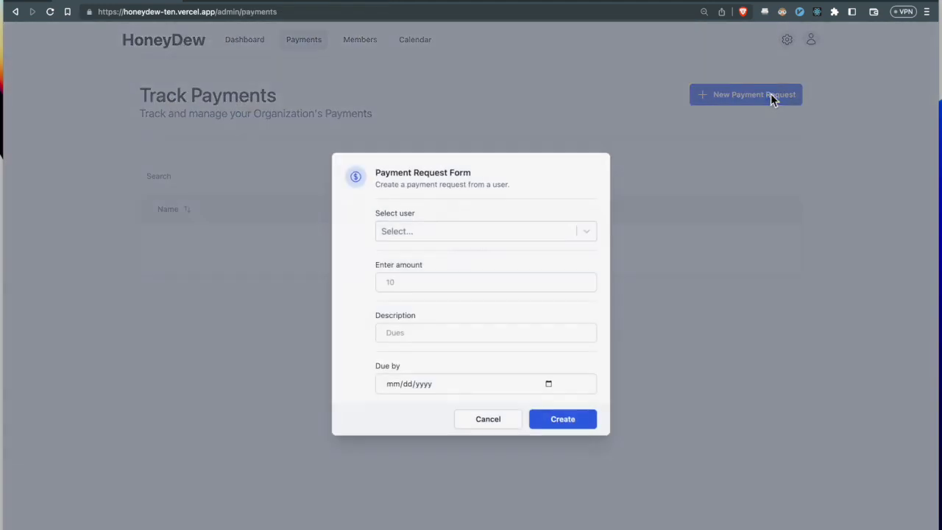
left_click(494, 418)
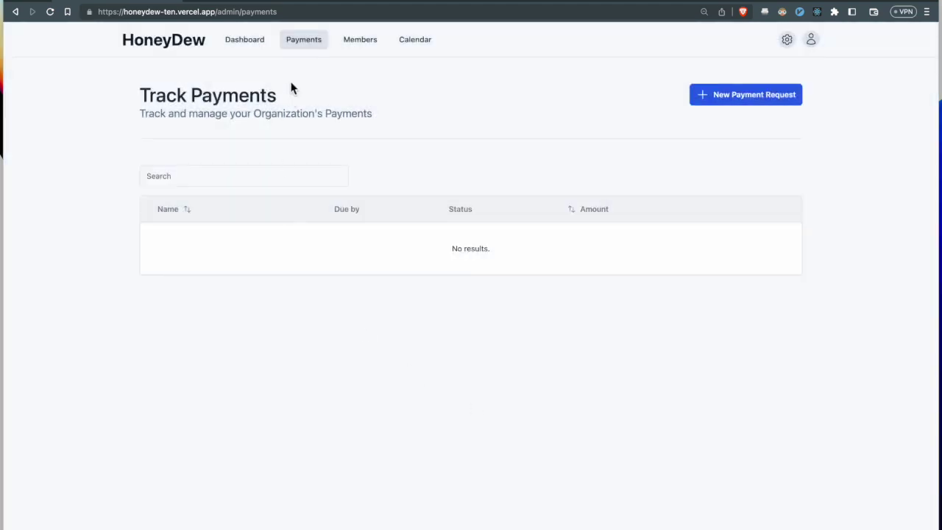
left_click(741, 98)
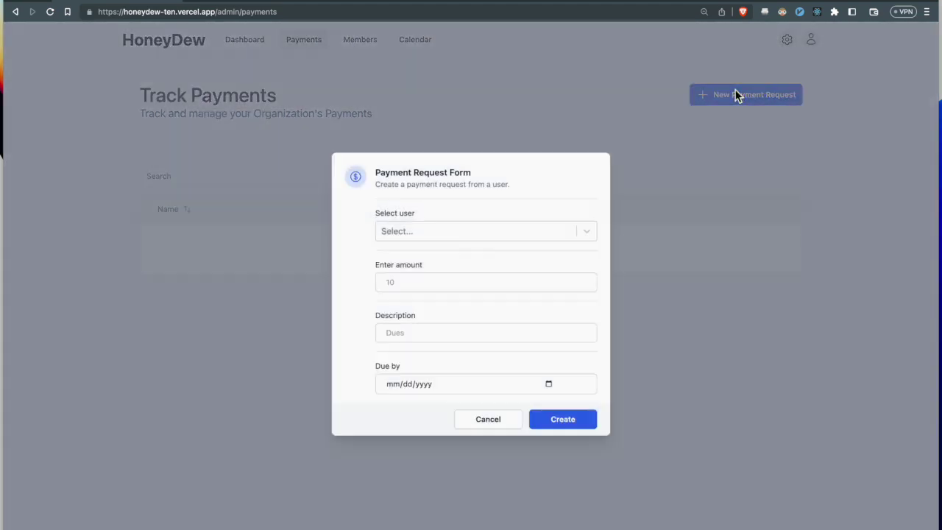
left_click(390, 227)
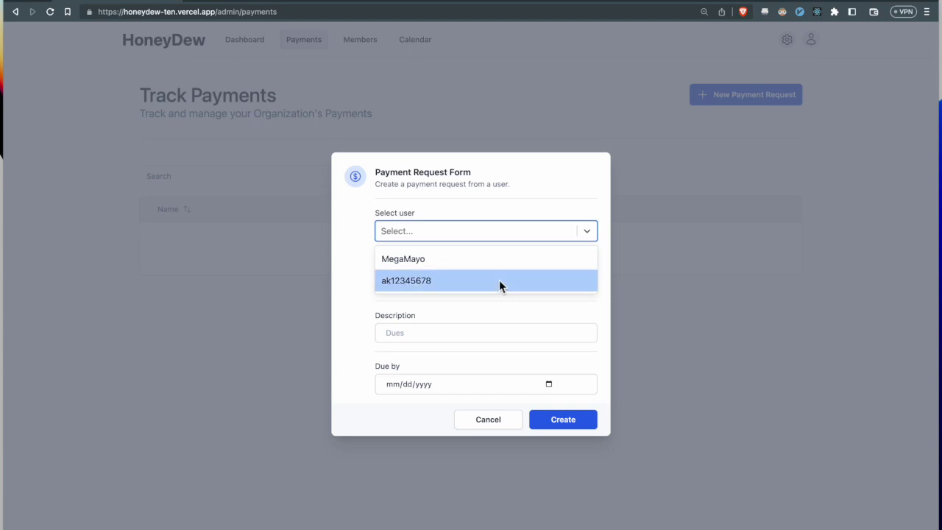
left_click(499, 281)
- Request an amount of 100 due May 31, 2023, and create the request
left_click(499, 283)
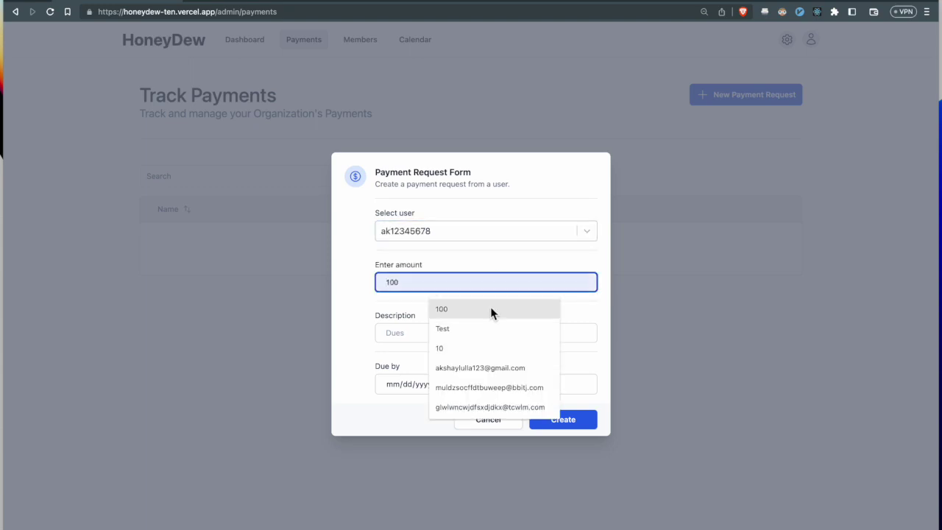
double_click(489, 309)
left_click(466, 333)
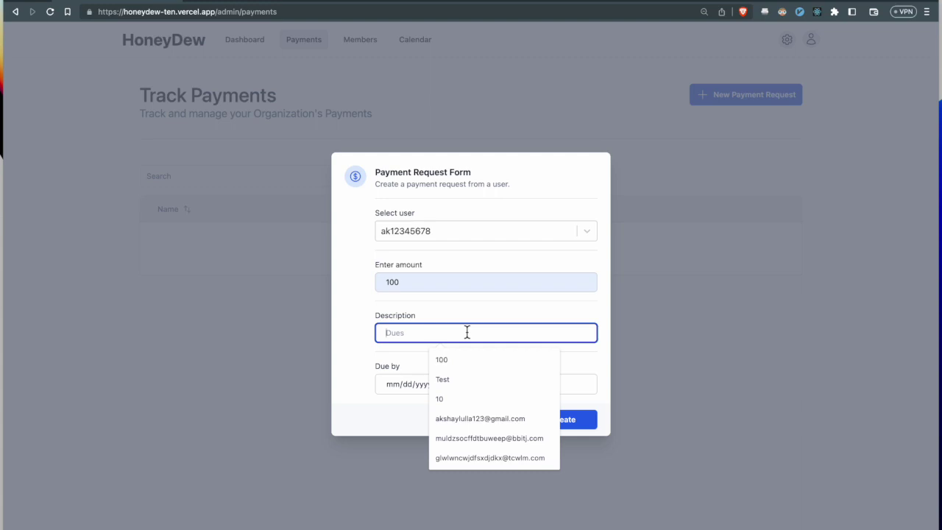
left_click(469, 308)
left_click(550, 383)
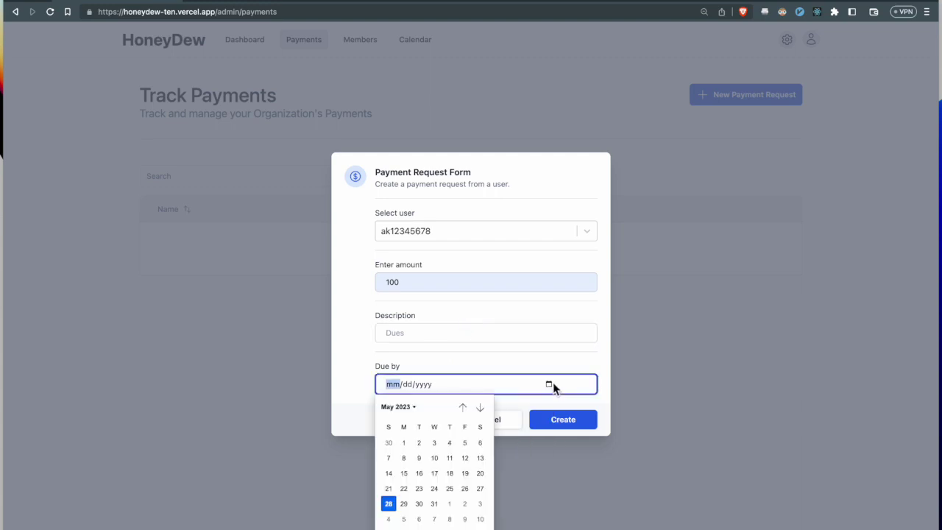
left_click(434, 504)
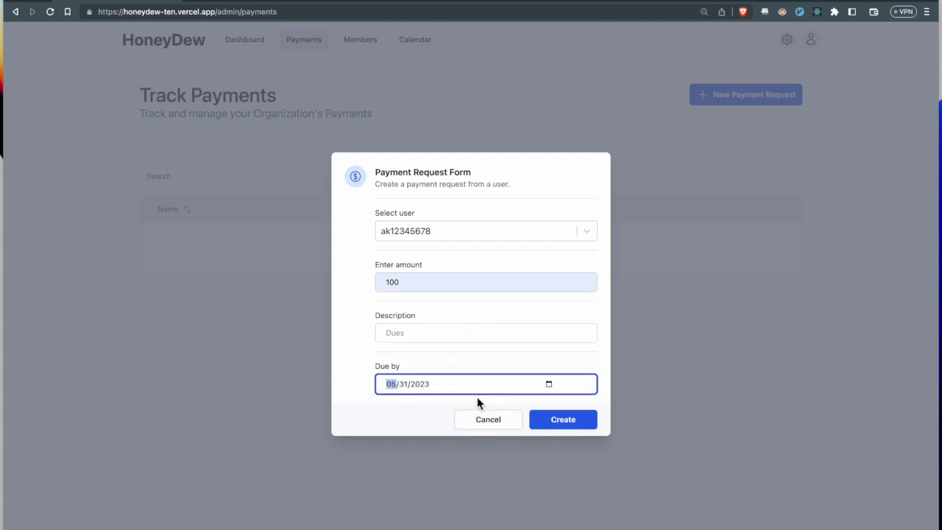
left_click(474, 404)
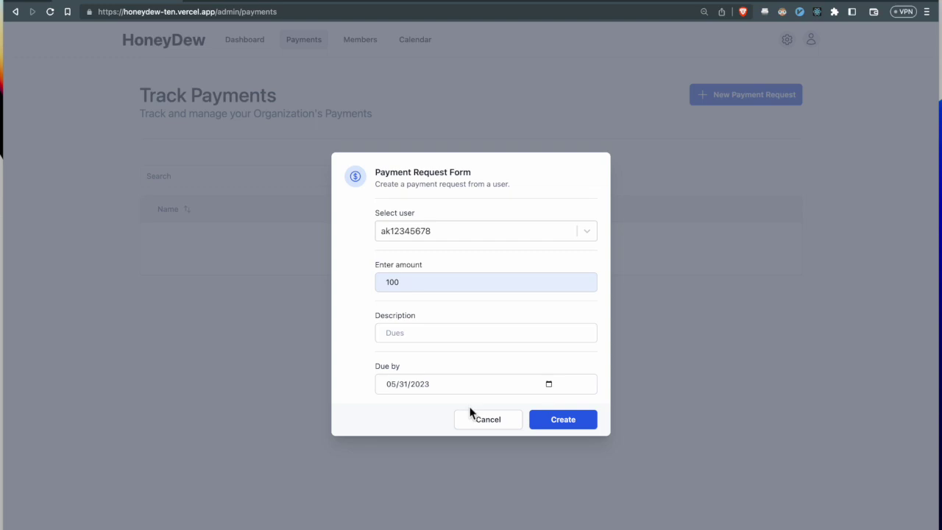
left_click(563, 423)
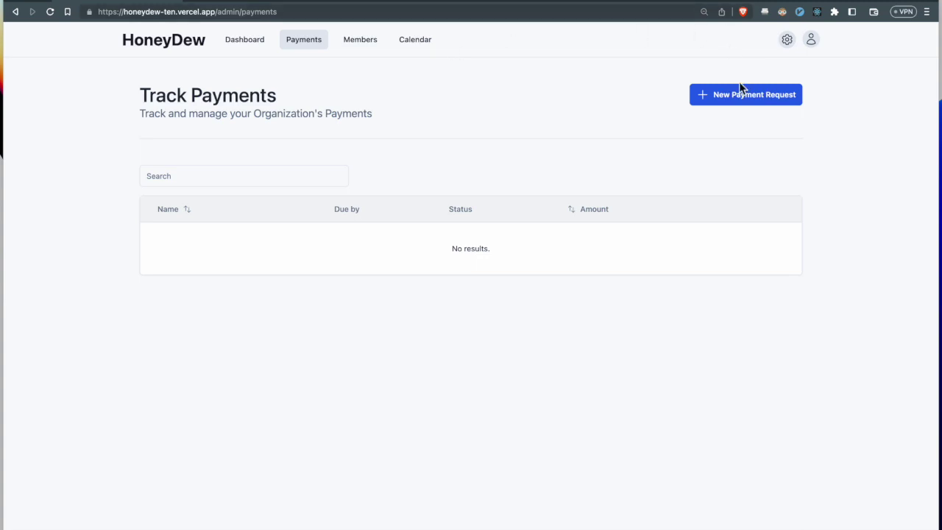
- Open Football Club's organization settings from the header icons
left_click(811, 40)
left_click(811, 40)
left_click(811, 40)
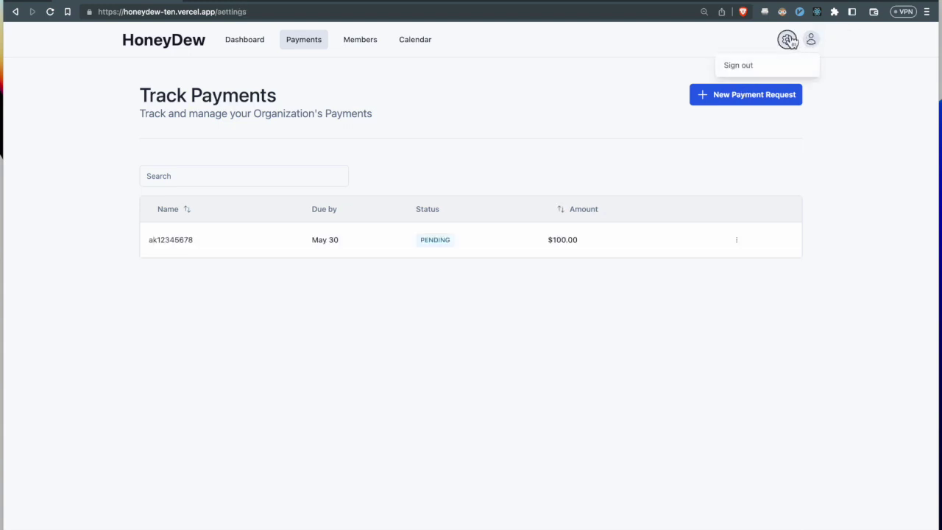
left_click(786, 40)
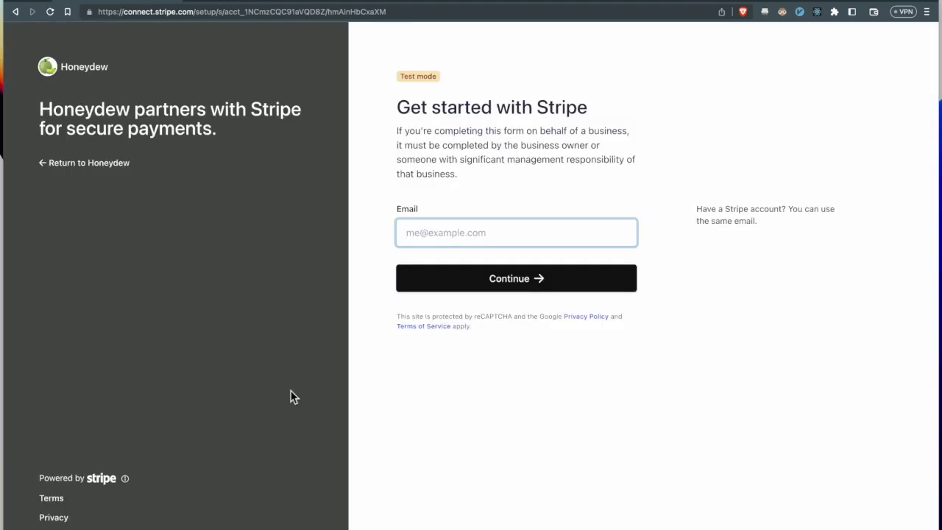
- Log in to Stripe with the saved e-mail address and password
type("kana")
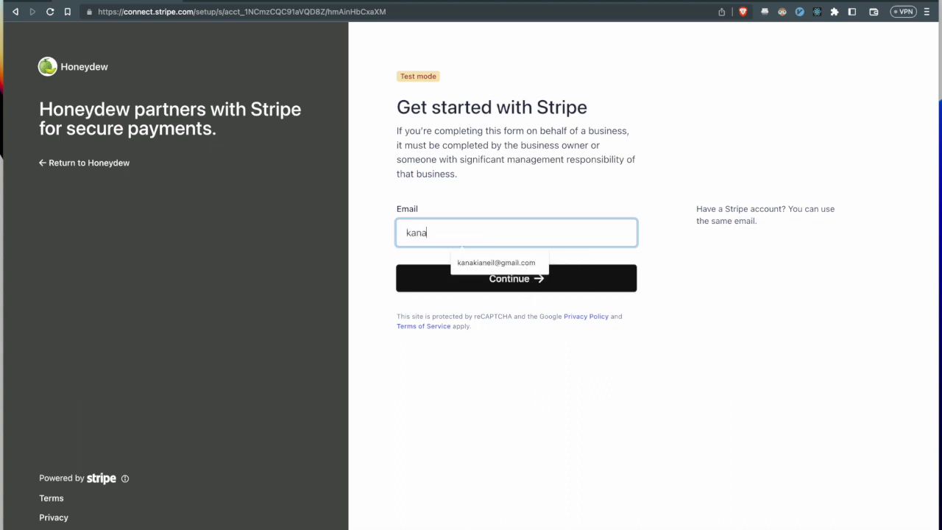
key("Down")
key("Return")
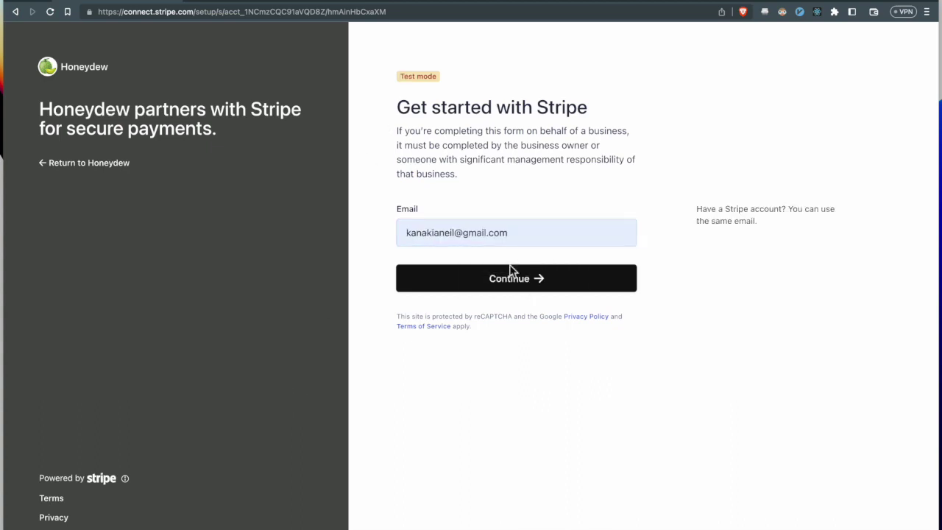
left_click(523, 285)
left_click(531, 242)
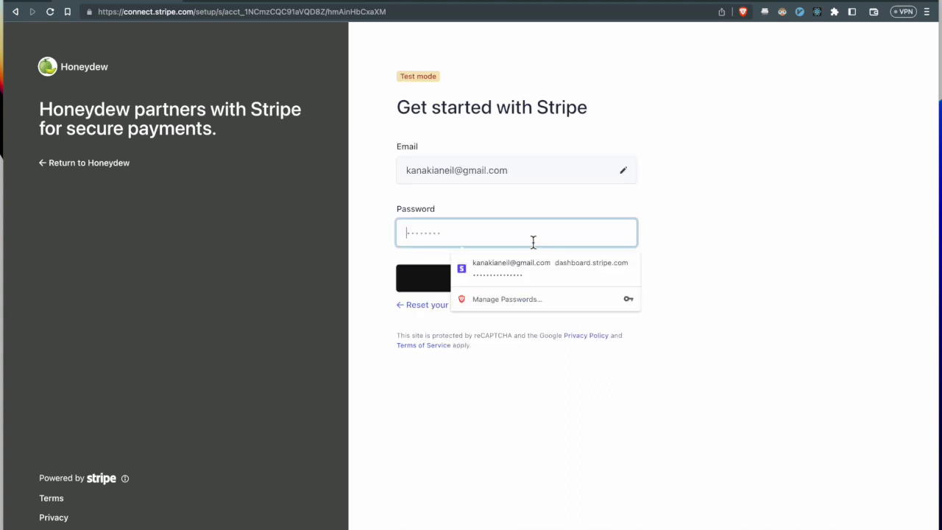
left_click(526, 264)
left_click(518, 286)
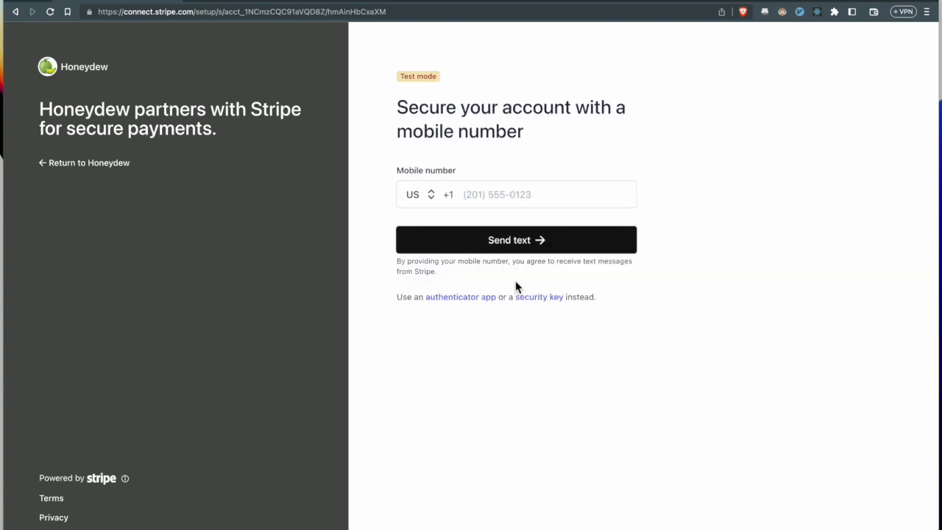
- Verify the login with a saved mobile number and the texted verification code
left_click(517, 197)
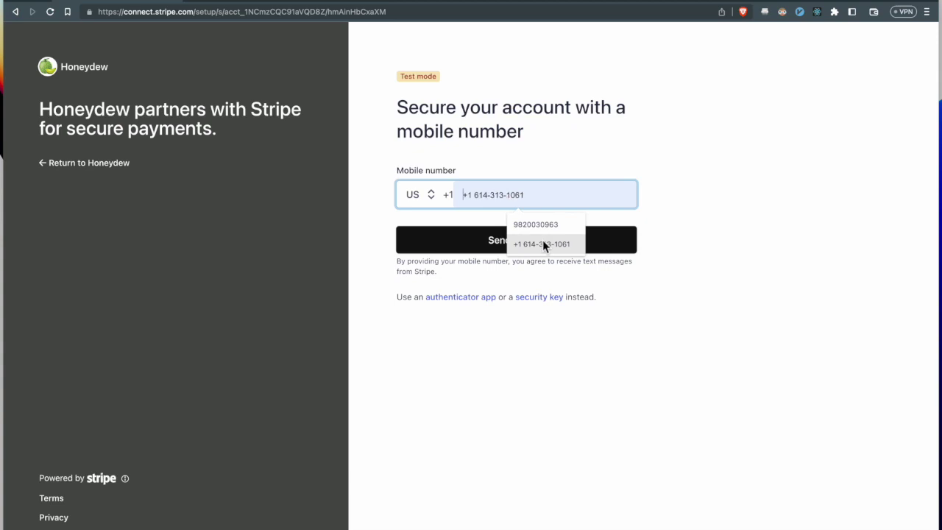
type("0000000000")
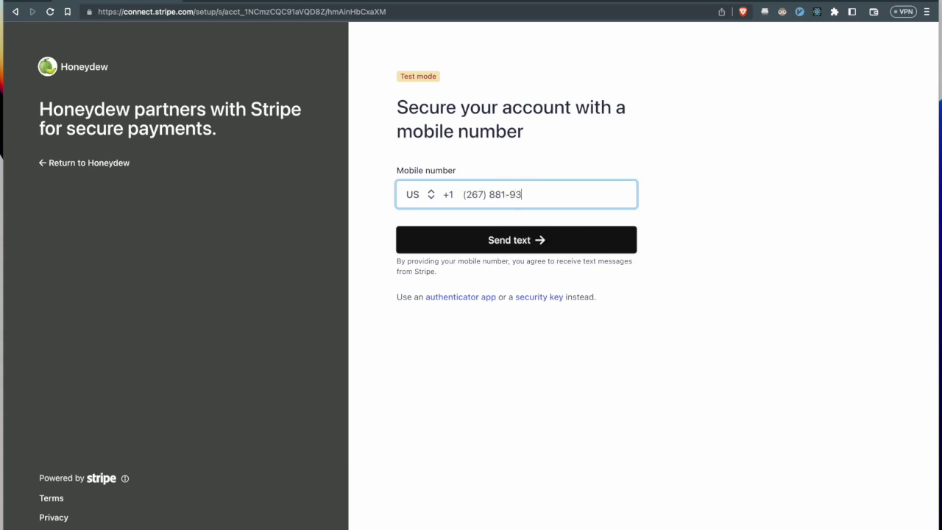
left_click(497, 237)
left_click(438, 257)
left_click(530, 199)
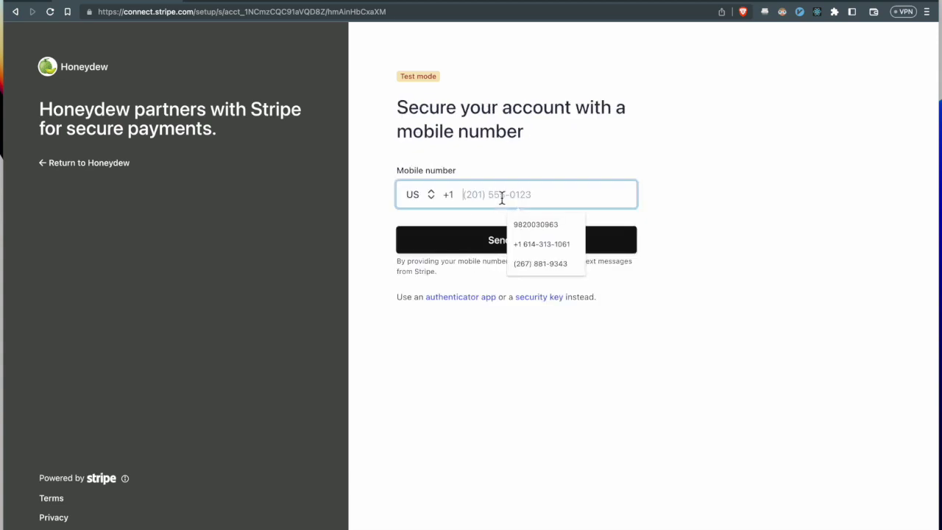
left_click(532, 253)
left_click(417, 199)
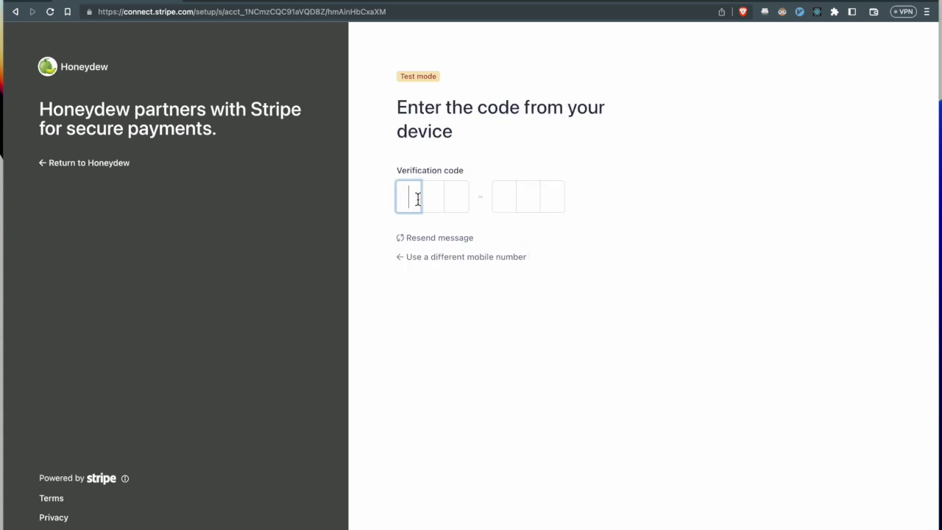
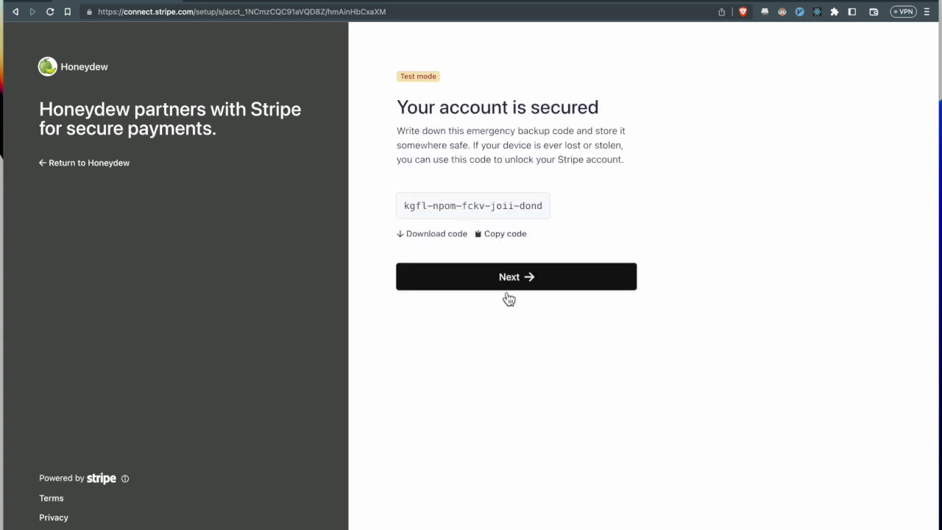
left_click(483, 279)
- Choose Nonprofit organization as business type and submit the saved legal business name
left_click(460, 254)
left_click(457, 284)
left_click(477, 302)
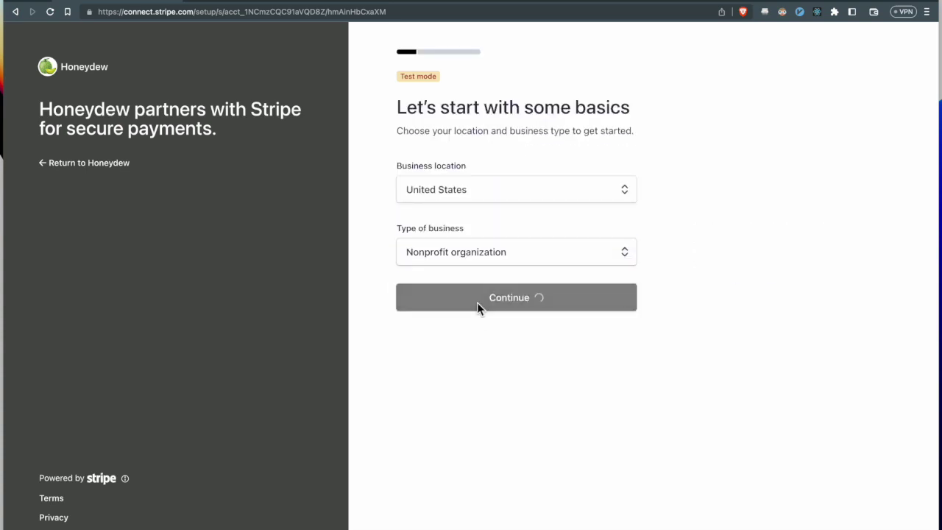
scroll(477, 303, "down", 5)
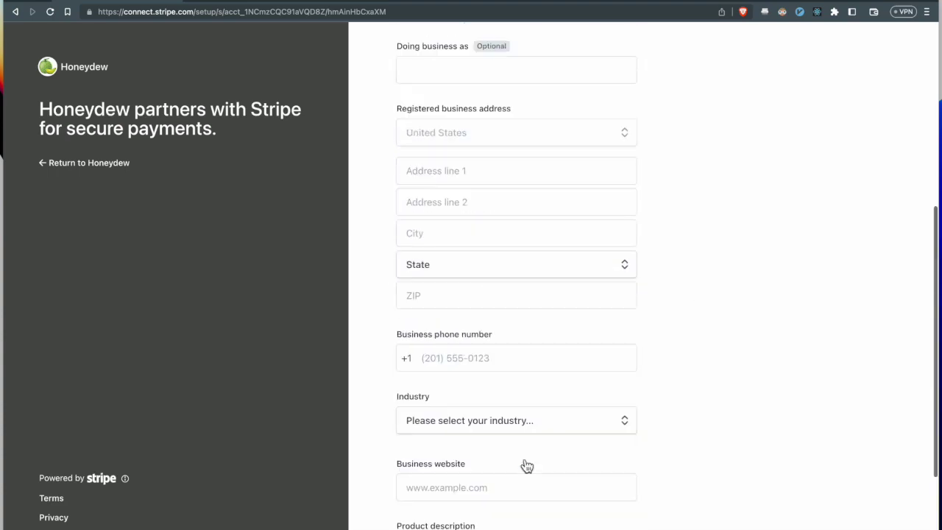
scroll(526, 465, "up", 4)
left_click(456, 151)
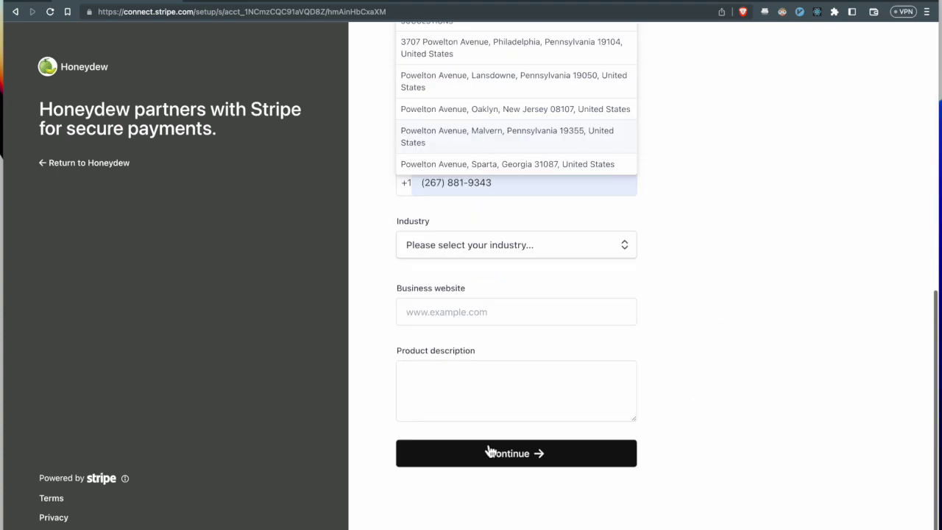
left_click(486, 451)
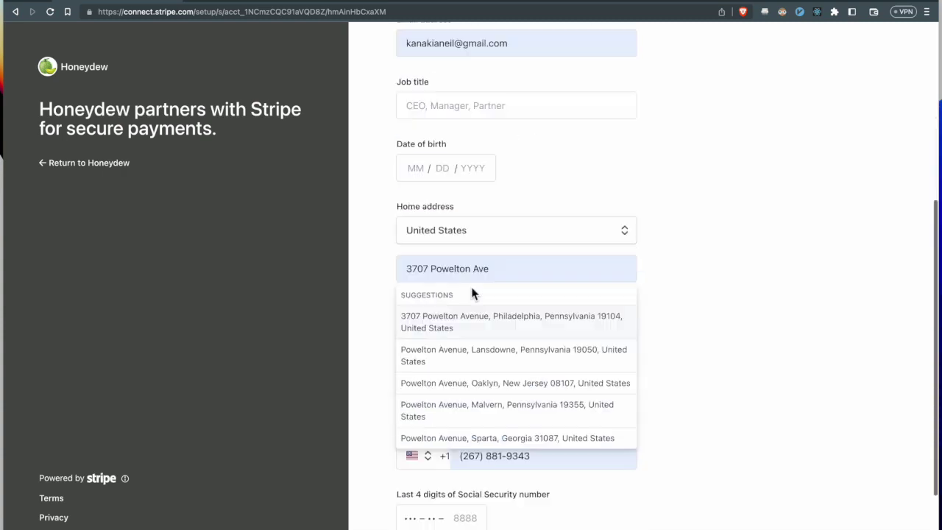
- Fill the representative's details with the saved home address and submit them
scroll(471, 294, "down", 3)
triple_click(539, 336)
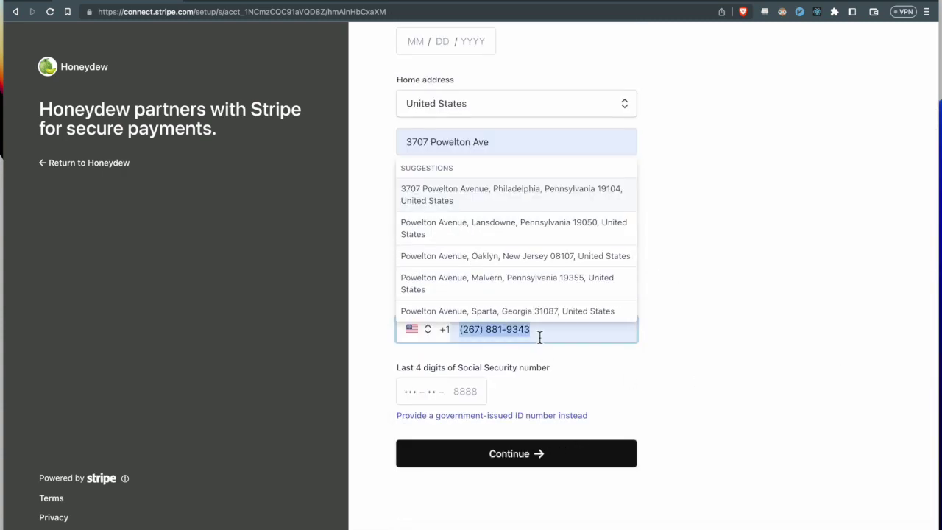
left_click(559, 143)
left_click(596, 193)
left_click(525, 454)
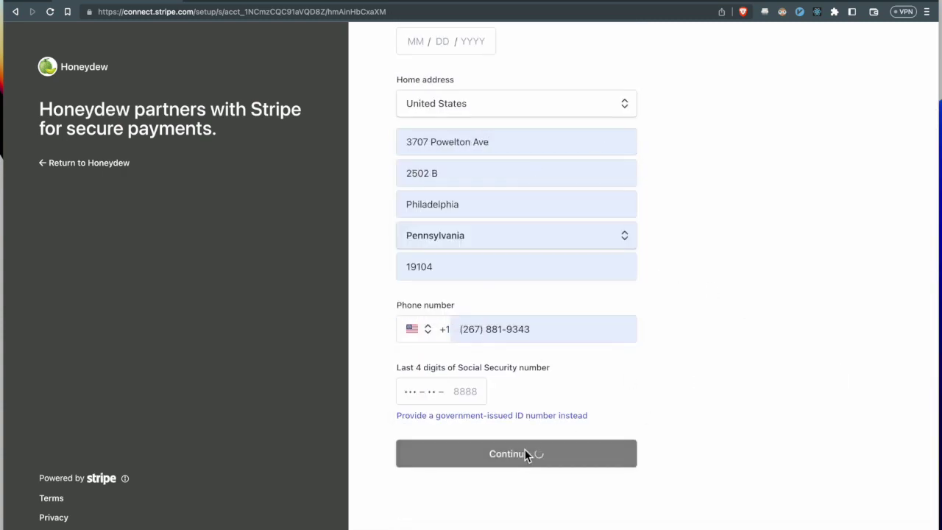
- Set payouts to the Stripe test bank account and fill public details from saved entries
scroll(582, 143, "down", 1)
left_click(582, 143)
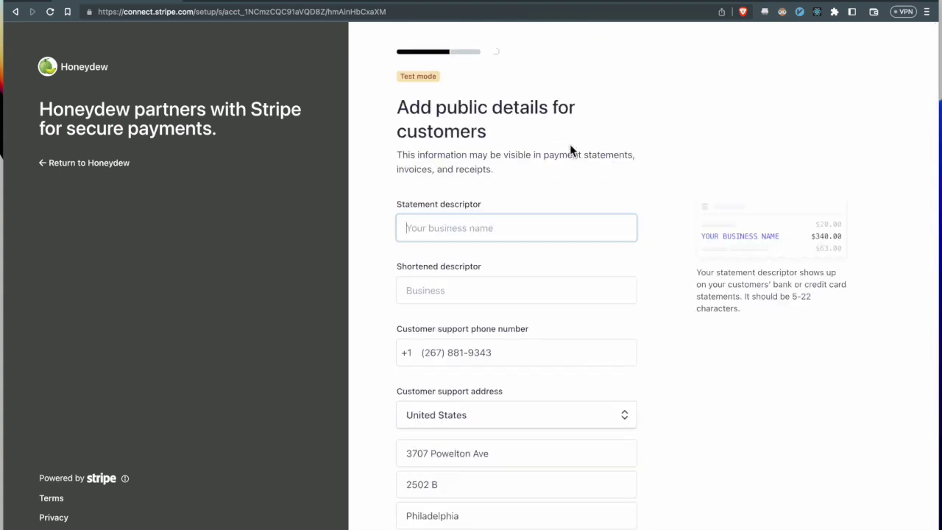
scroll(570, 145, "down", 3)
left_click(515, 462)
left_click(446, 225)
left_click(478, 257)
scroll(515, 331, "down", 3)
left_click(521, 463)
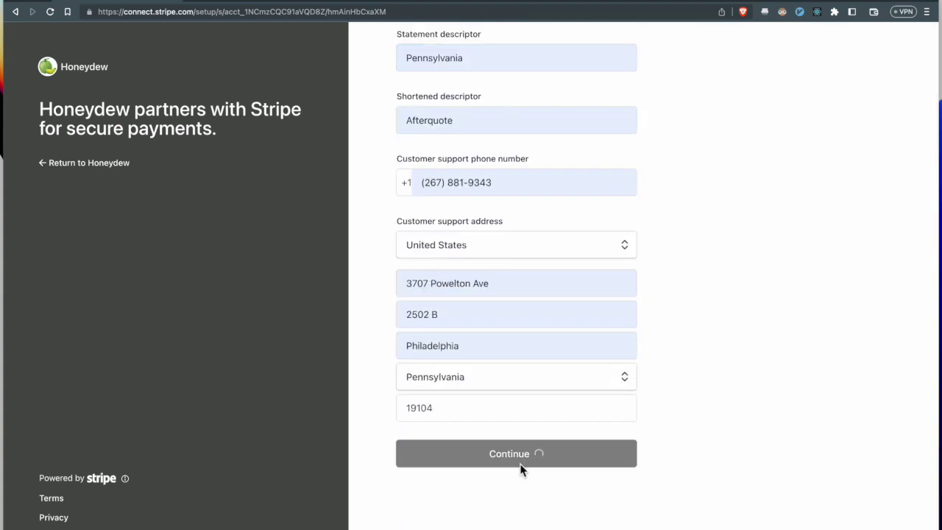
- Change the statement descriptor to 'Honeydew' and decline the climate contribution
left_click(490, 58)
key("super+a")
key("BackSpace")
scroll(526, 216, "up", 3)
type("Honeydew")
scroll(525, 216, "down", 3)
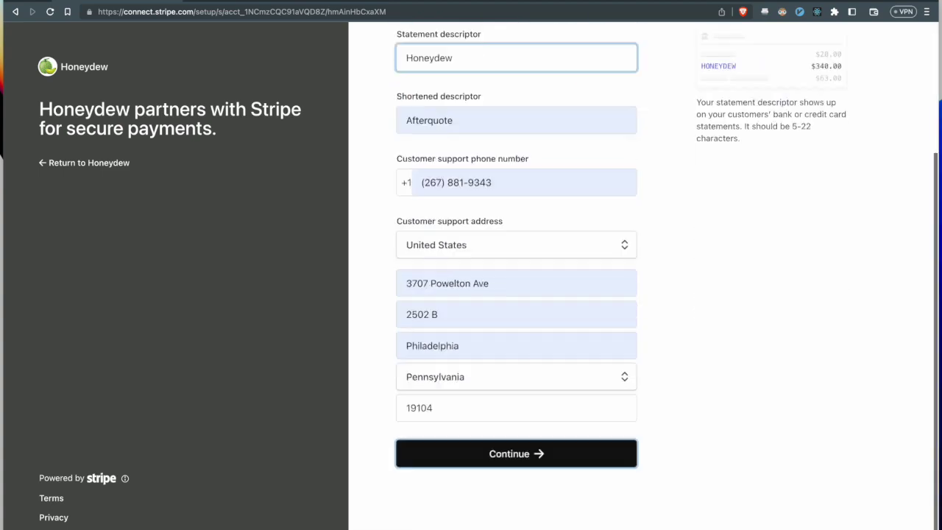
left_click(563, 455)
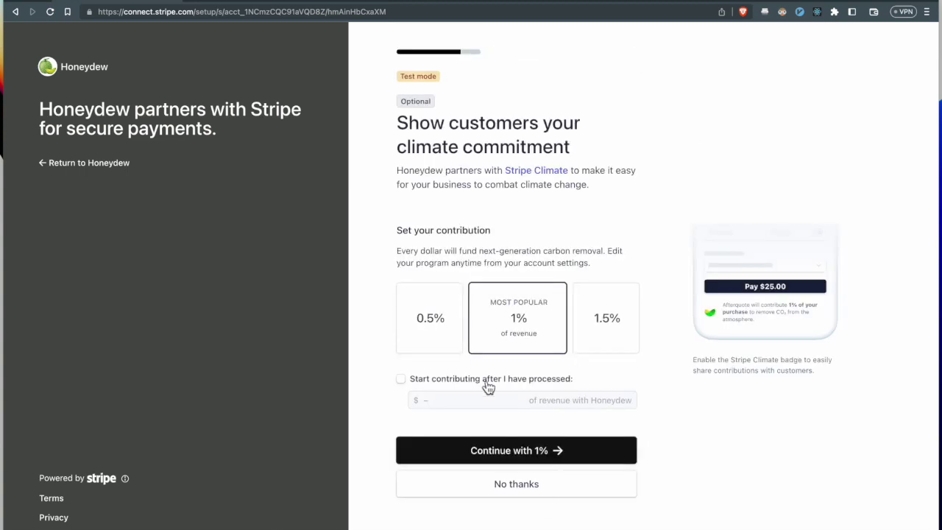
left_click(517, 480)
- On the review summary, complete the representative's missing date of birth details
scroll(475, 279, "up", 10)
scroll(471, 278, "down", 10)
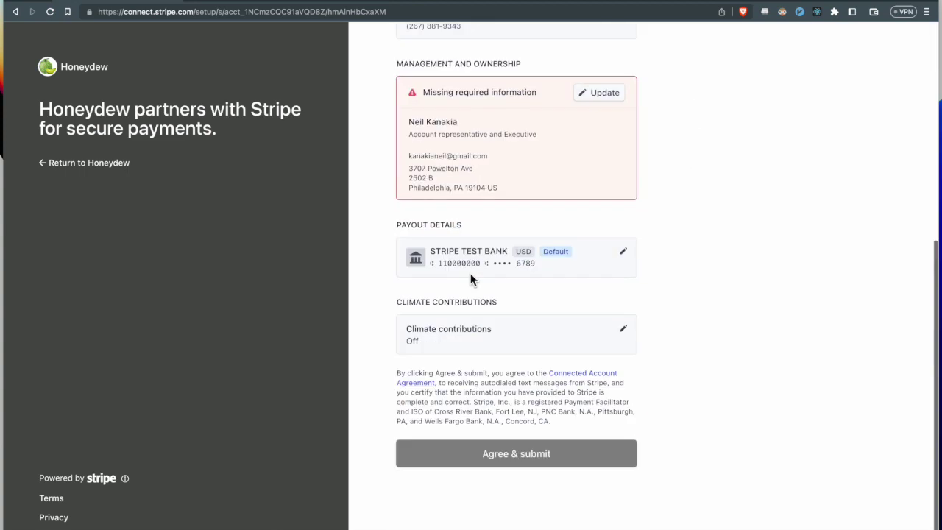
scroll(470, 279, "up", 10)
left_click(618, 210)
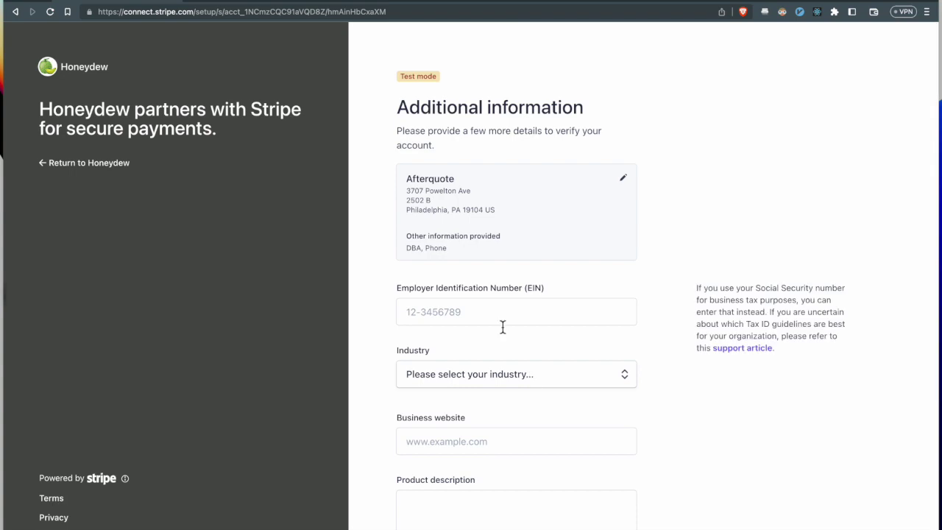
scroll(502, 326, "down", 5)
left_click(506, 414)
scroll(506, 415, "down", 4)
left_click(611, 172)
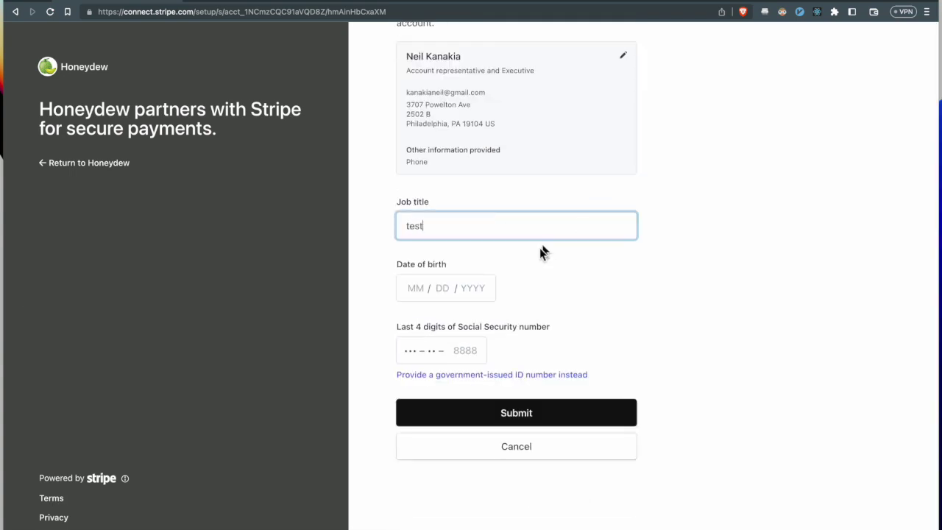
key("Tab")
type("12171999")
type("1234")
left_click(481, 411)
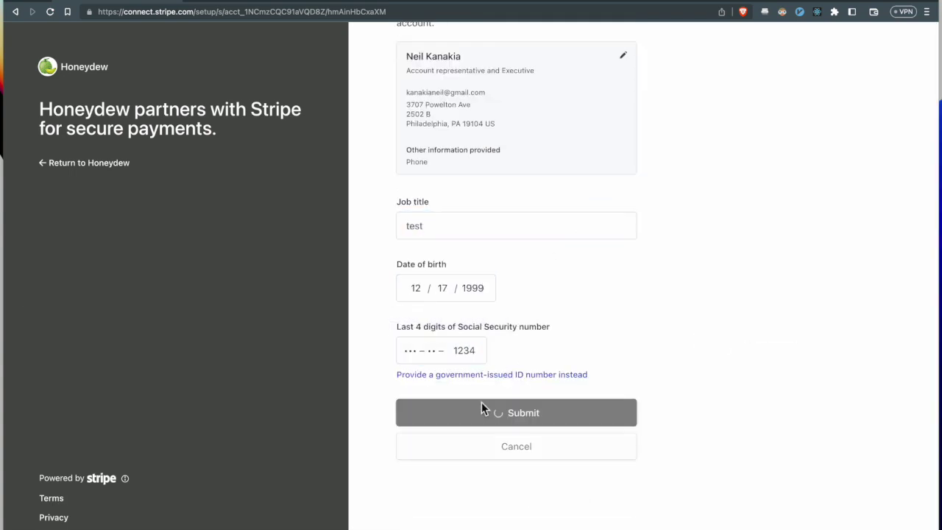
left_click(603, 266)
scroll(505, 374, "up", 3)
left_click(486, 312)
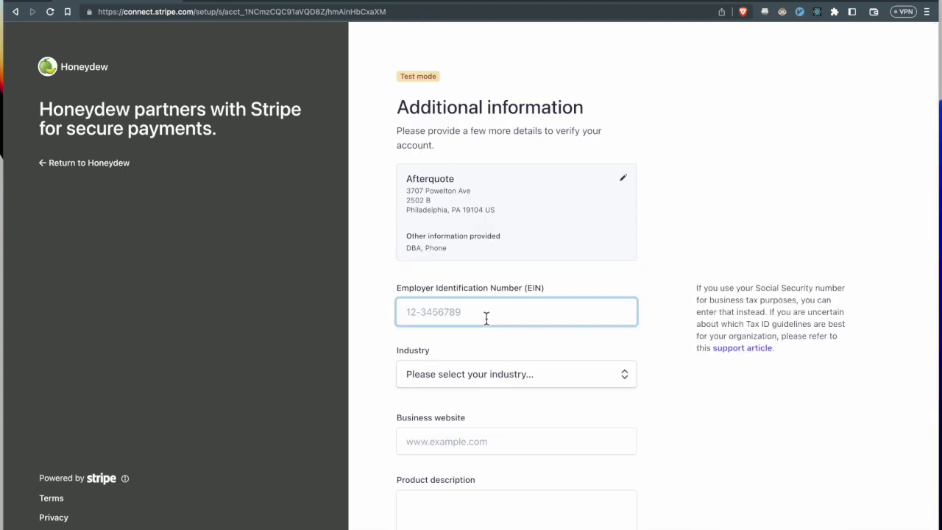
left_click(500, 374)
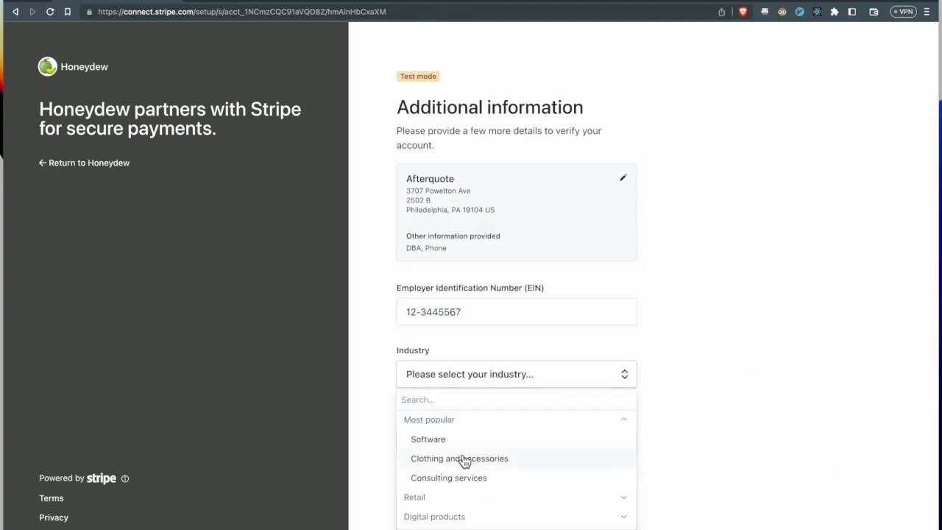
left_click(501, 440)
left_click(482, 414)
type("www.test.com")
left_click(494, 513)
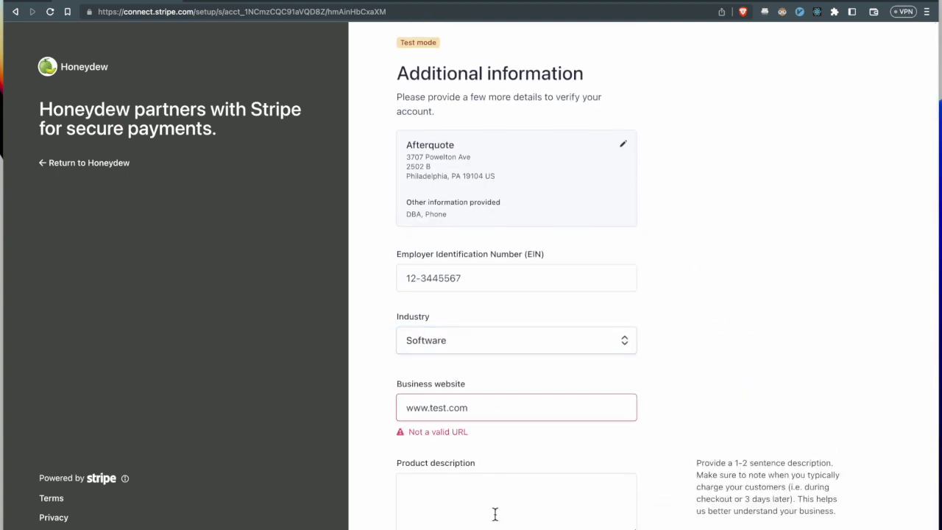
double_click(445, 408)
type("afterquote")
key("Return")
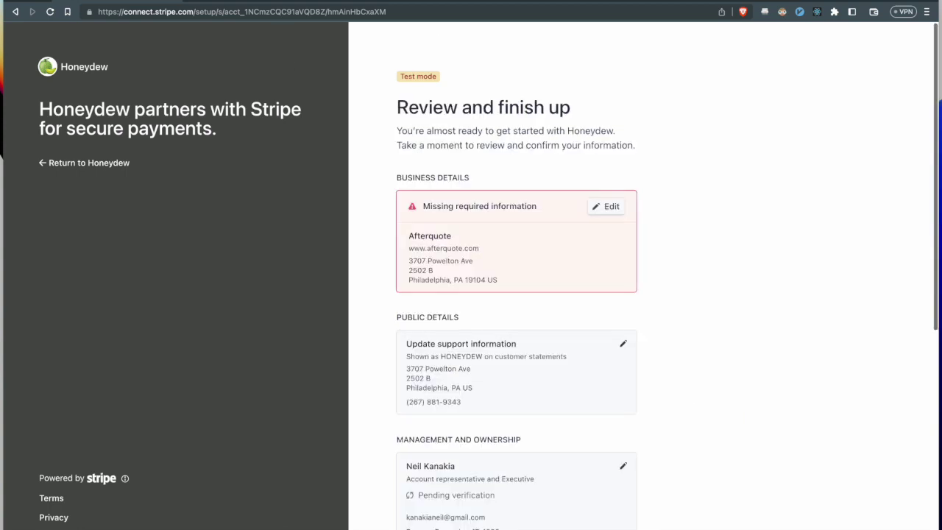
- Save the product description 'test info', then agree to the terms and submit
left_click(607, 206)
type("test info")
left_click(535, 406)
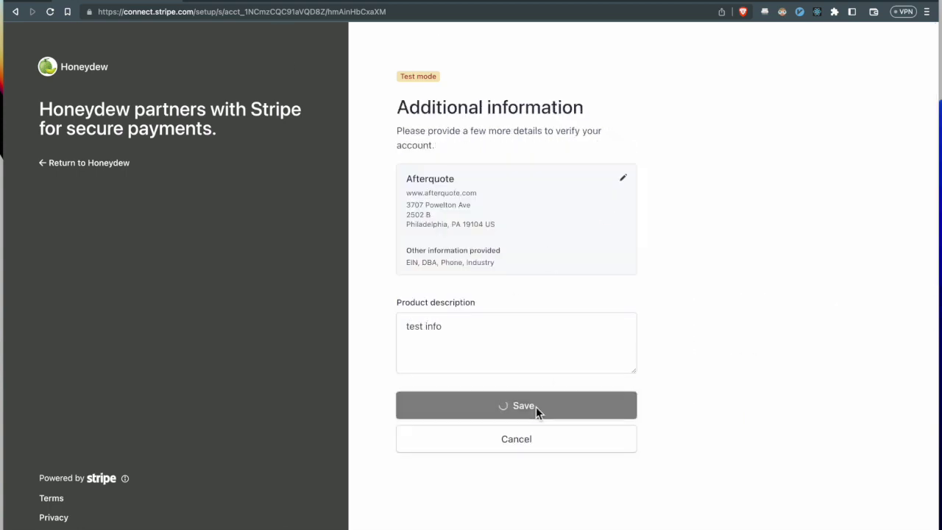
scroll(537, 414, "down", 5)
left_click(534, 452)
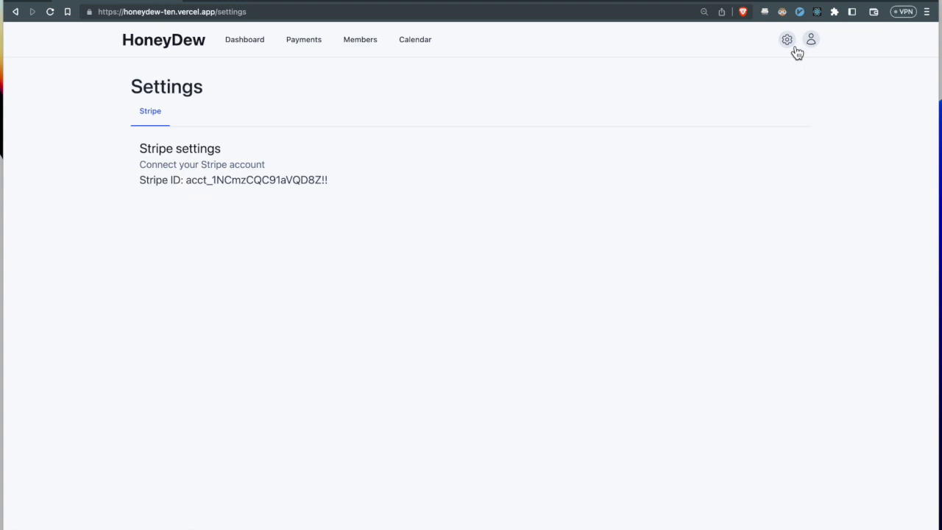
- Check the linked Stripe account ID in Settings, then go to the Payments list
double_click(277, 179)
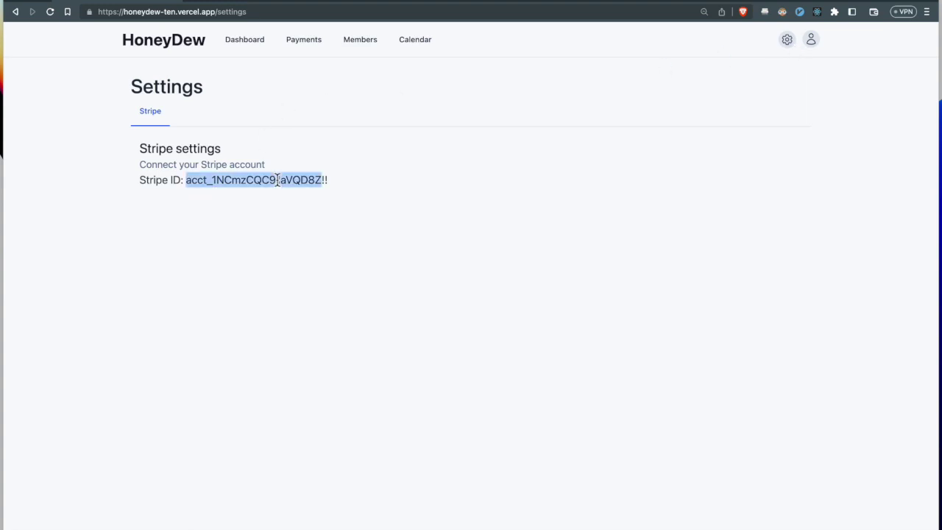
left_click(277, 180)
left_click(303, 51)
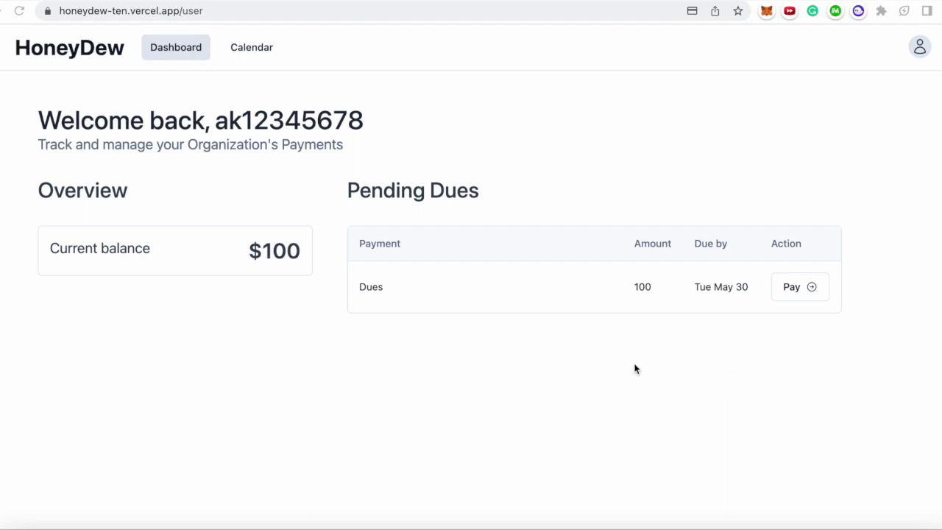
- Pay the $100 Dues through Stripe checkout and check the balance now reads $0
left_click(798, 293)
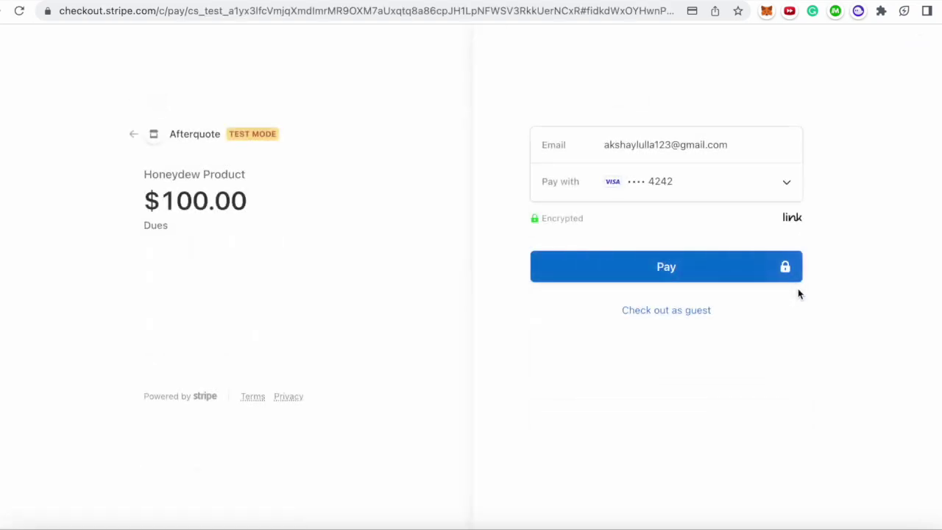
left_click(660, 272)
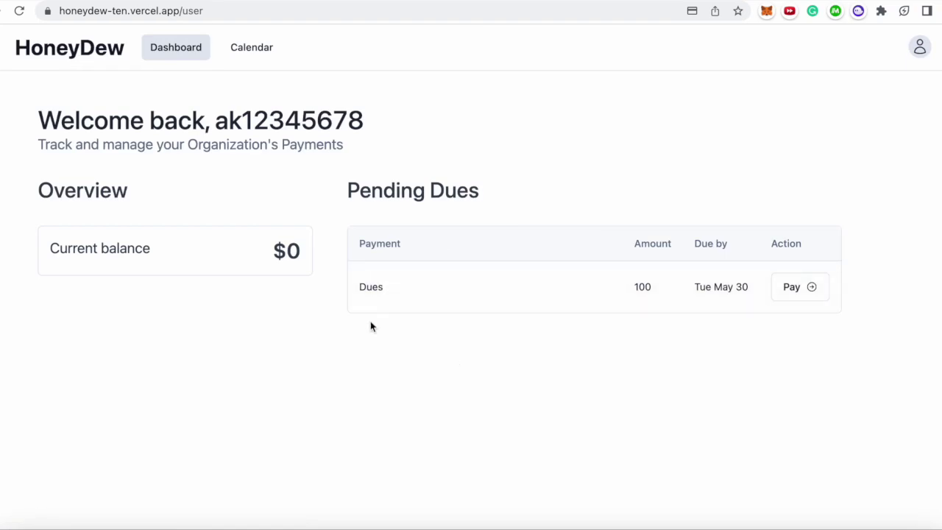
left_click_drag(50, 248, 261, 247)
left_click(262, 247)
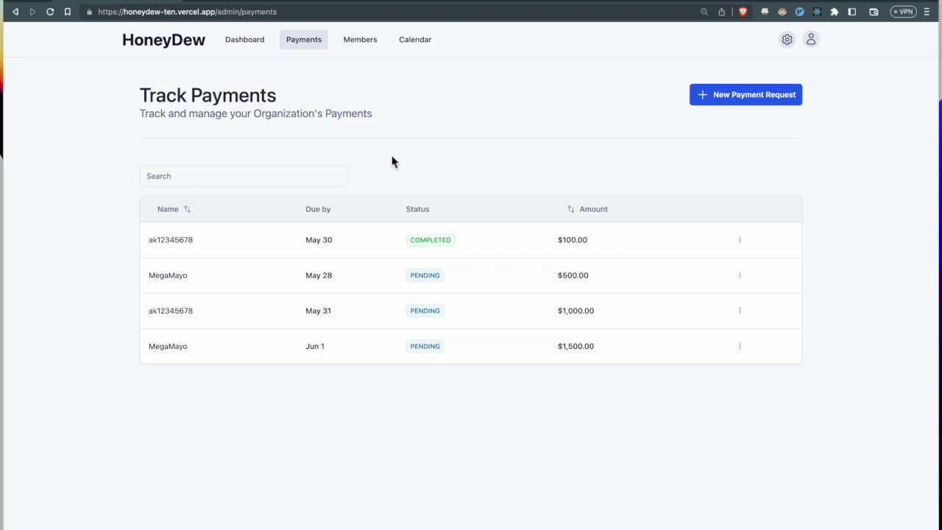
- Sort the payments by name and amount, and view the completed $100 payment's actions
left_click(195, 211)
left_click(196, 212)
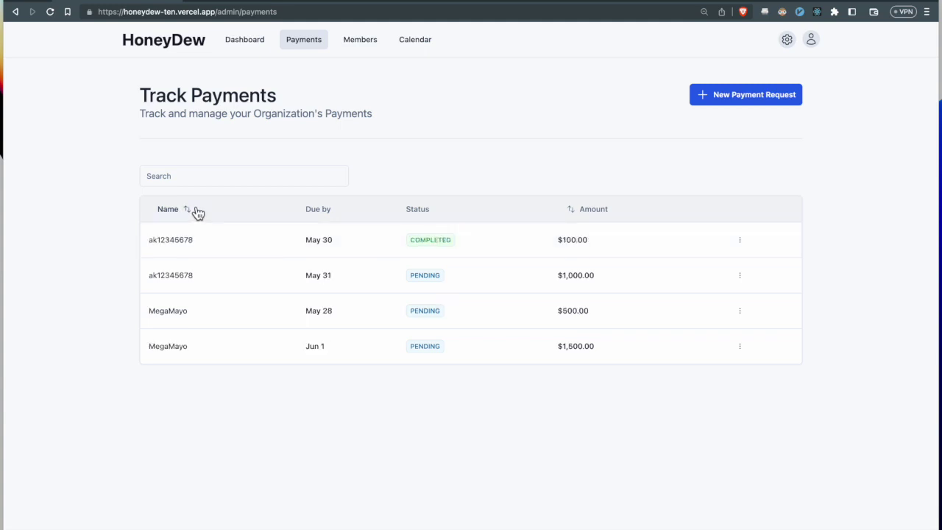
left_click(581, 217)
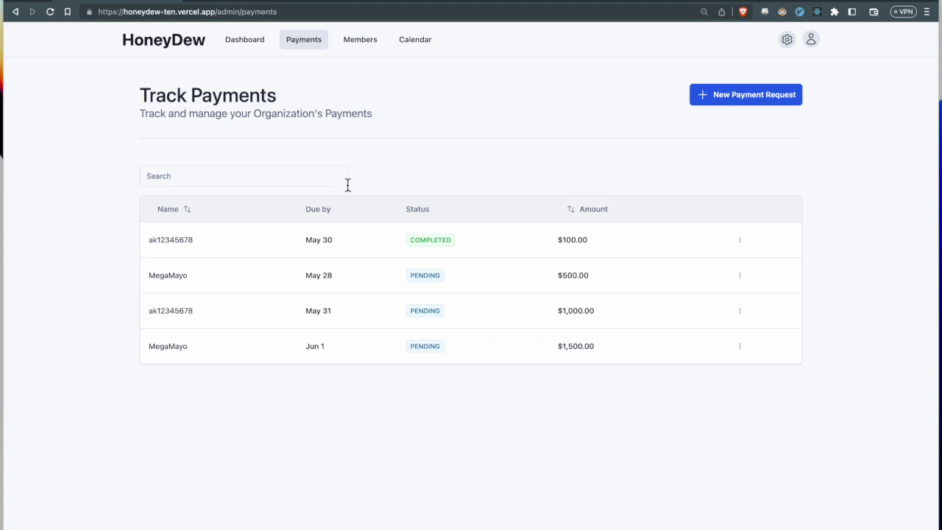
left_click(739, 242)
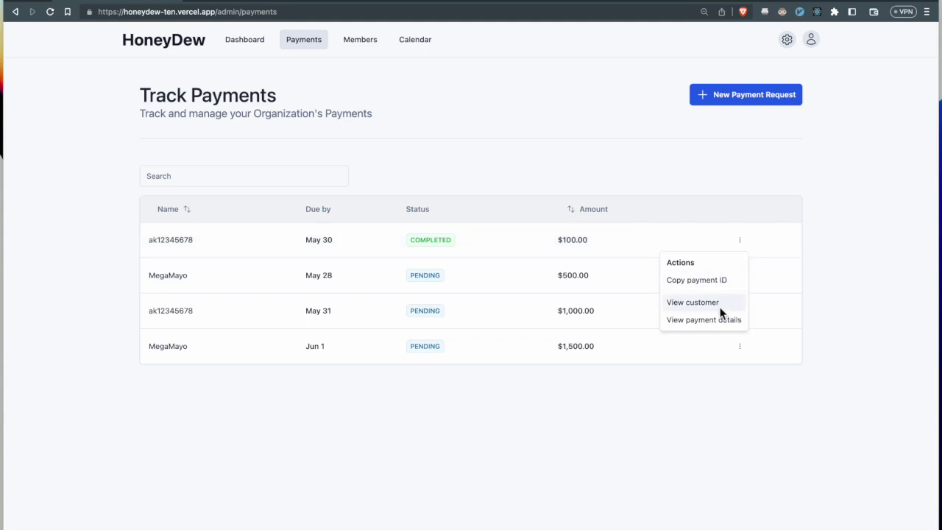
left_click(722, 211)
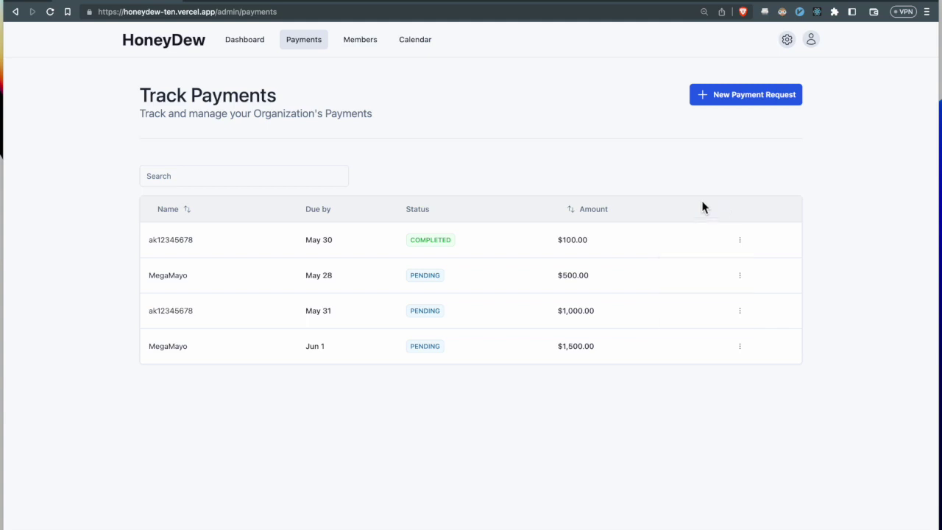
- Review the dashboard cards showing 2 members, $3100 requested and $100 collected
left_click(259, 44)
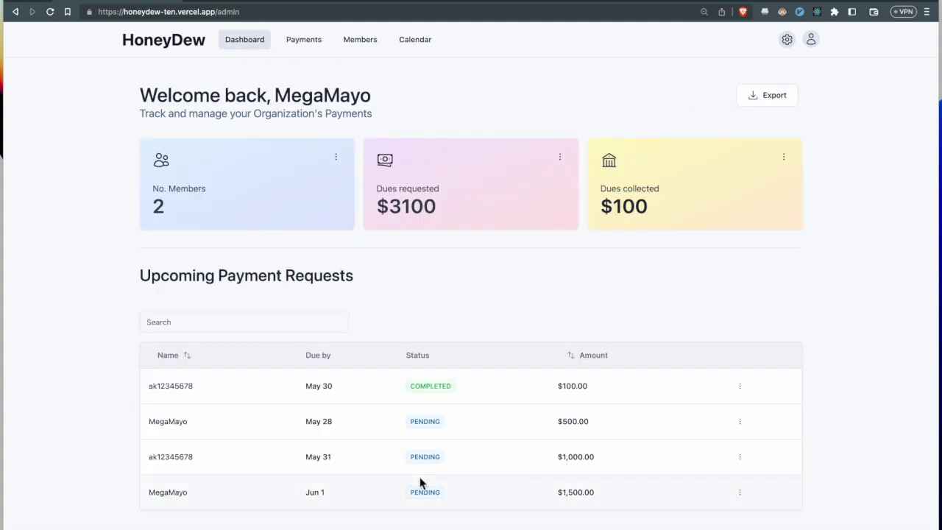
scroll(420, 483, "down", 1)
scroll(553, 368, "up", 1)
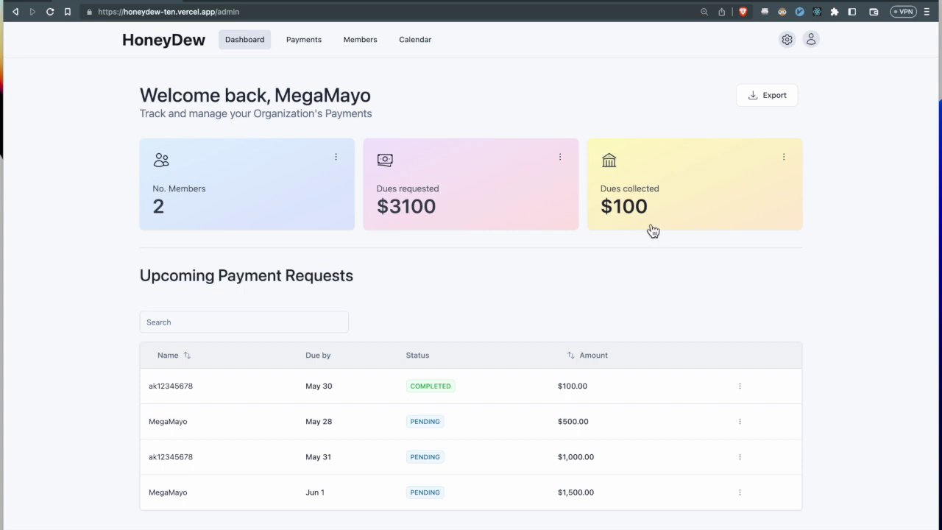
left_click(417, 53)
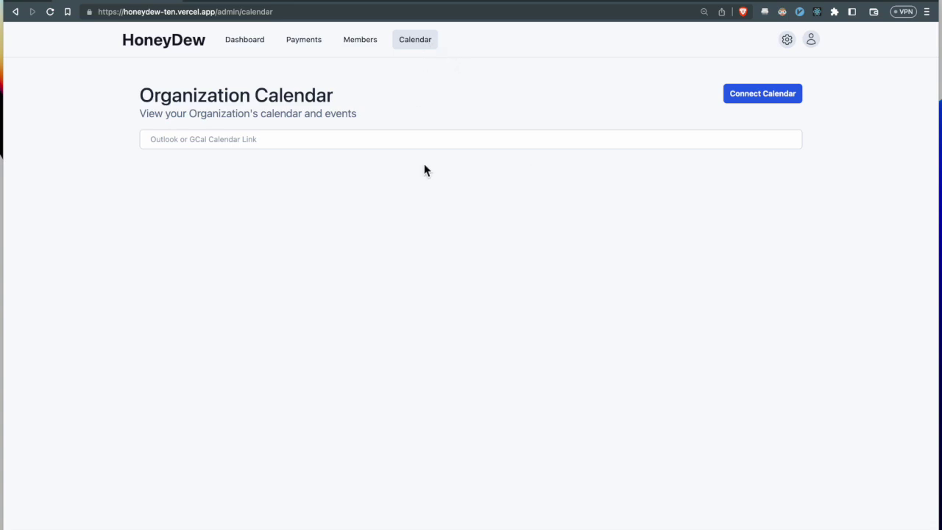
- Paste the Outlook calendar link into the Organization Calendar field and connect it
left_click(433, 139)
key("super+v")
left_click(789, 97)
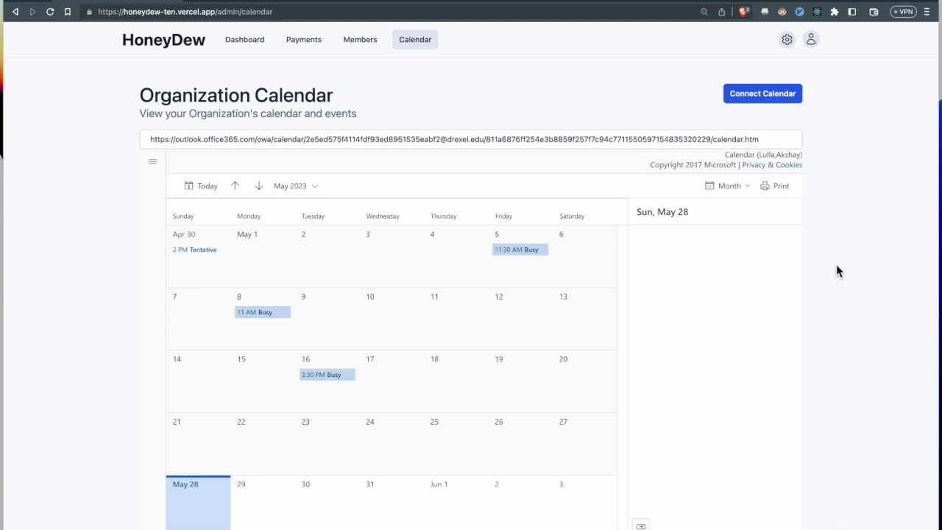
- View the May 5 and May 8 busy events and confirm the calendar persists after revisiting
left_click(519, 250)
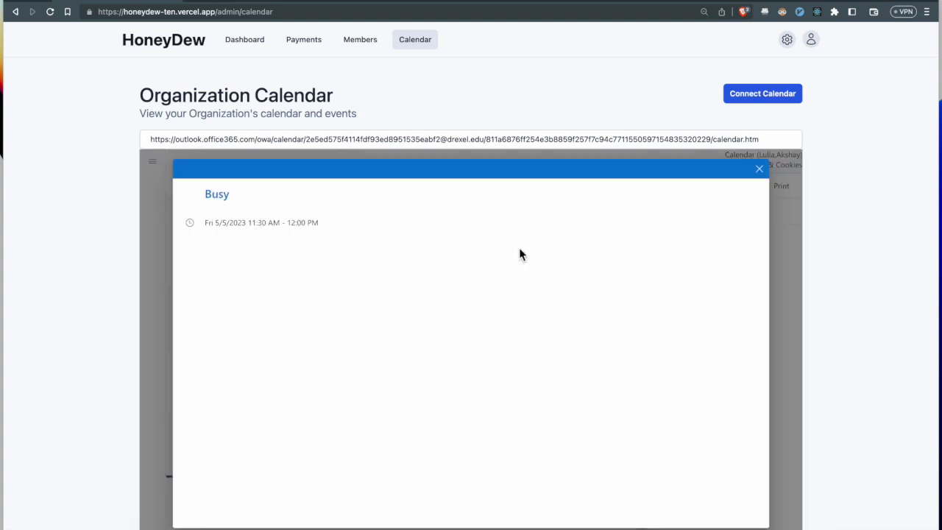
left_click(758, 171)
left_click(275, 312)
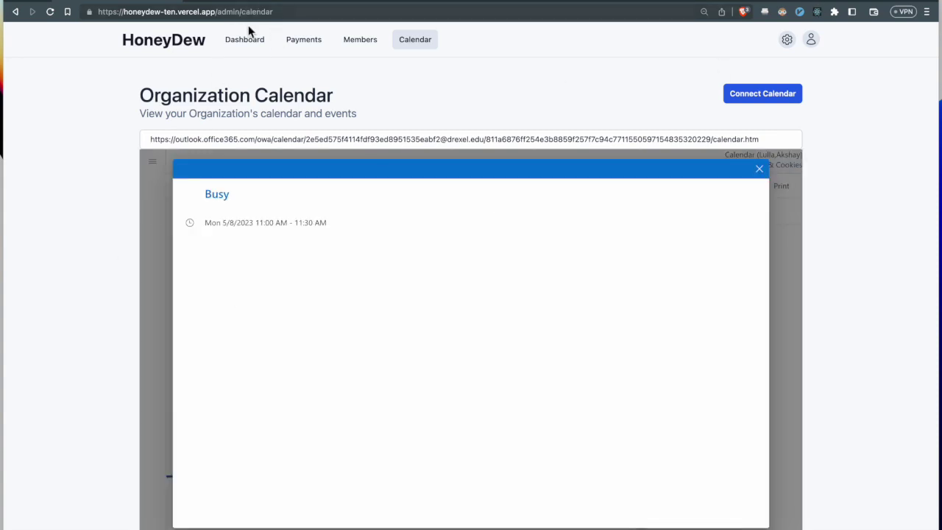
left_click(250, 44)
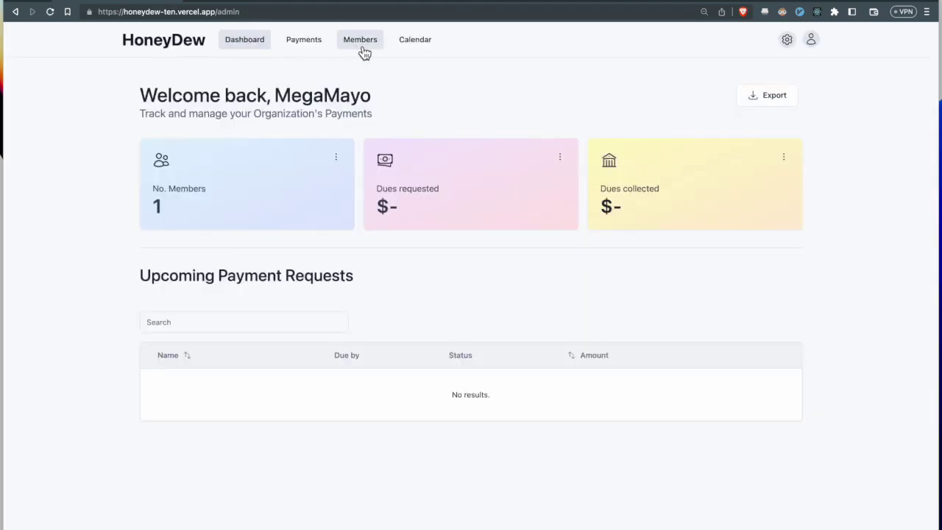
left_click(402, 46)
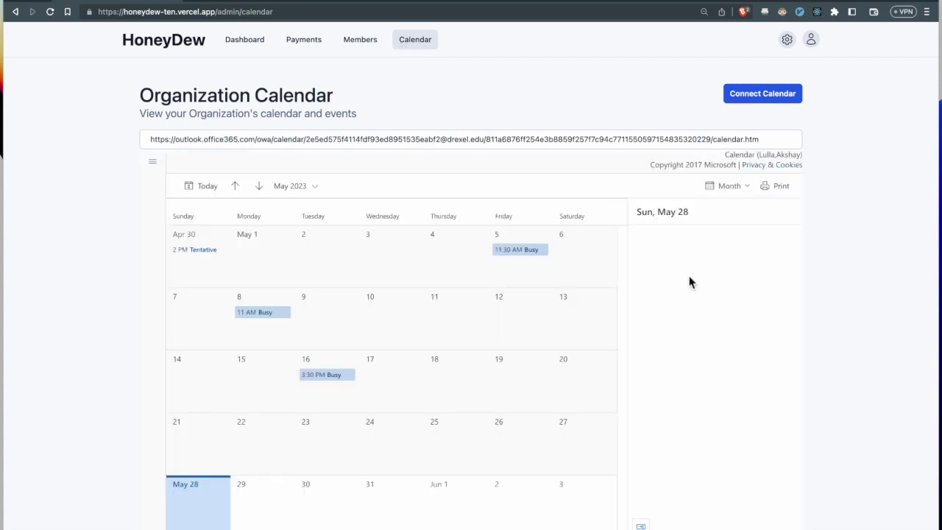
scroll(548, 388, "down", 1)
scroll(548, 388, "up", 1)
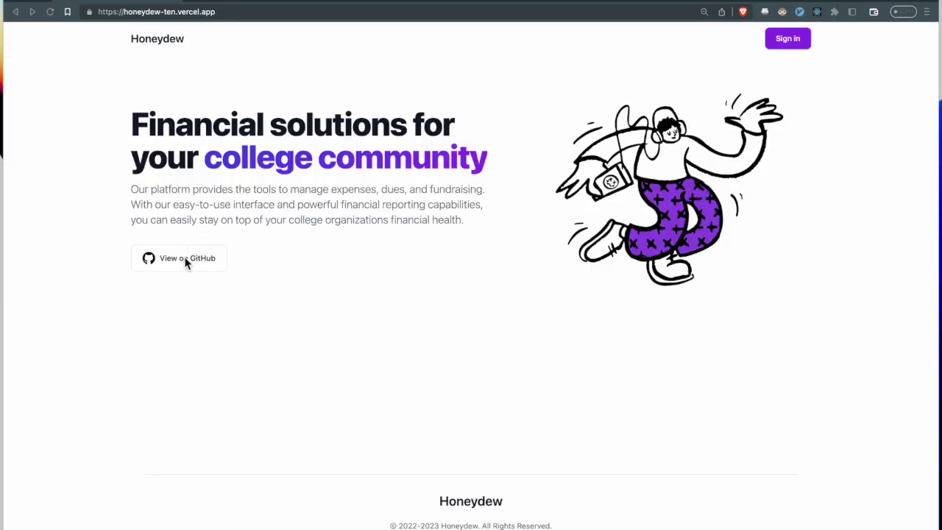
- Open the clubs-io/honeydew GitHub repository from the landing page's View on GitHub link
left_click(186, 263)
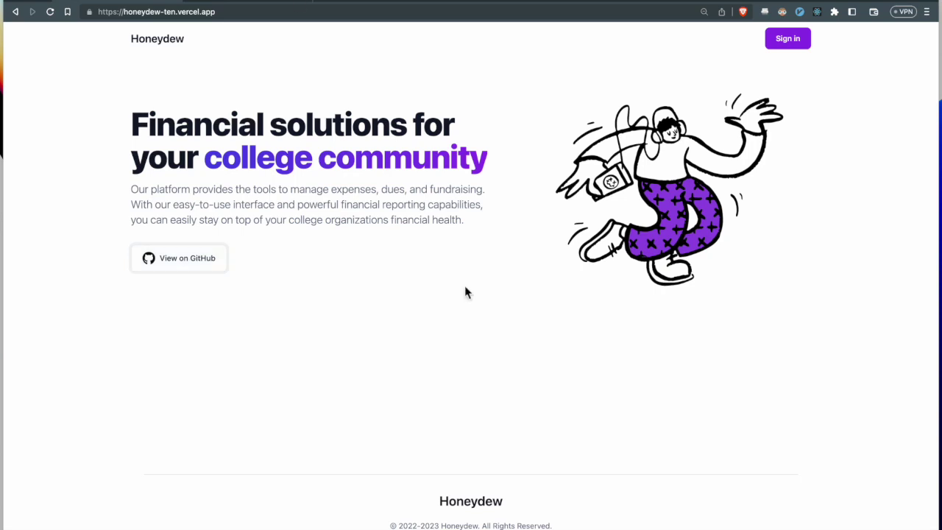
left_click(302, 76)
left_click(247, 3)
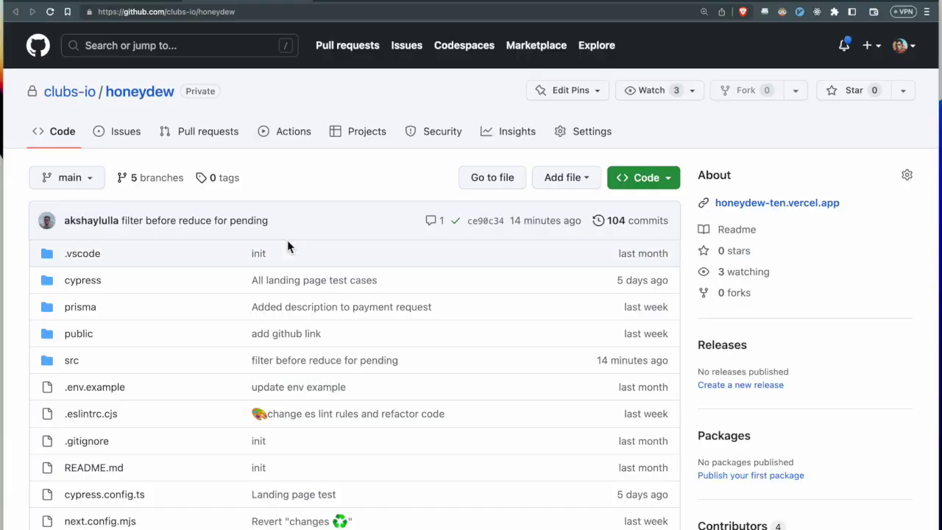
scroll(287, 246, "down", 7)
scroll(287, 241, "up", 10)
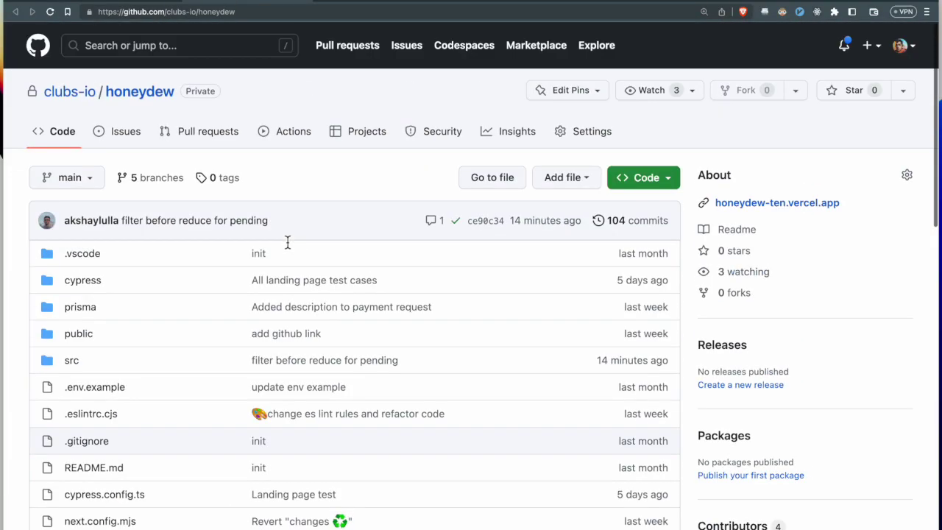